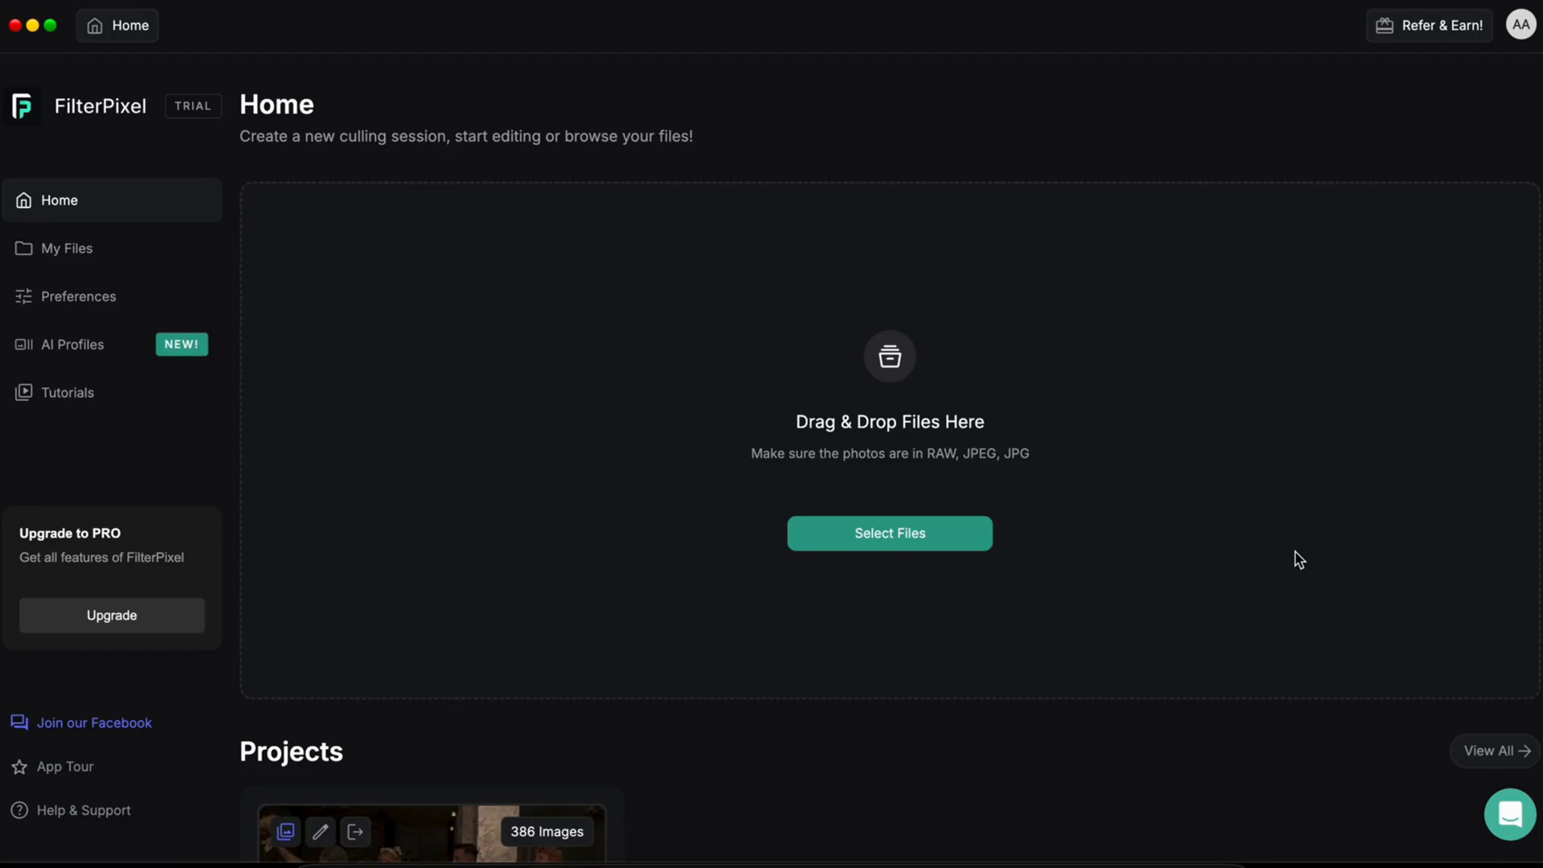
Step: Try the Colors and Tags rating options, then reselect Star ratings and save the preference
click(77, 305)
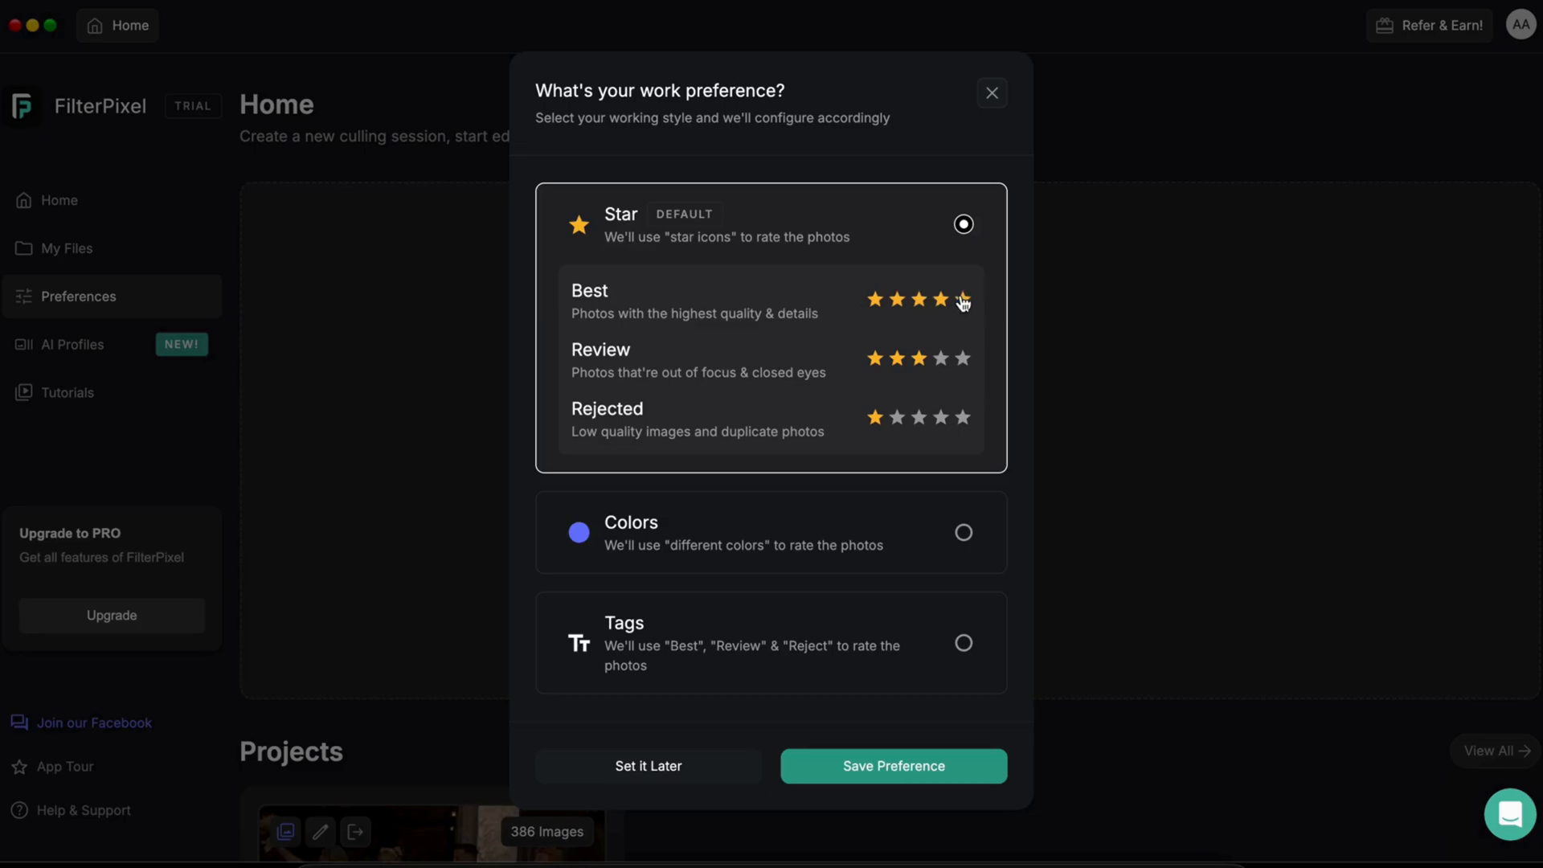
click(928, 524)
click(928, 605)
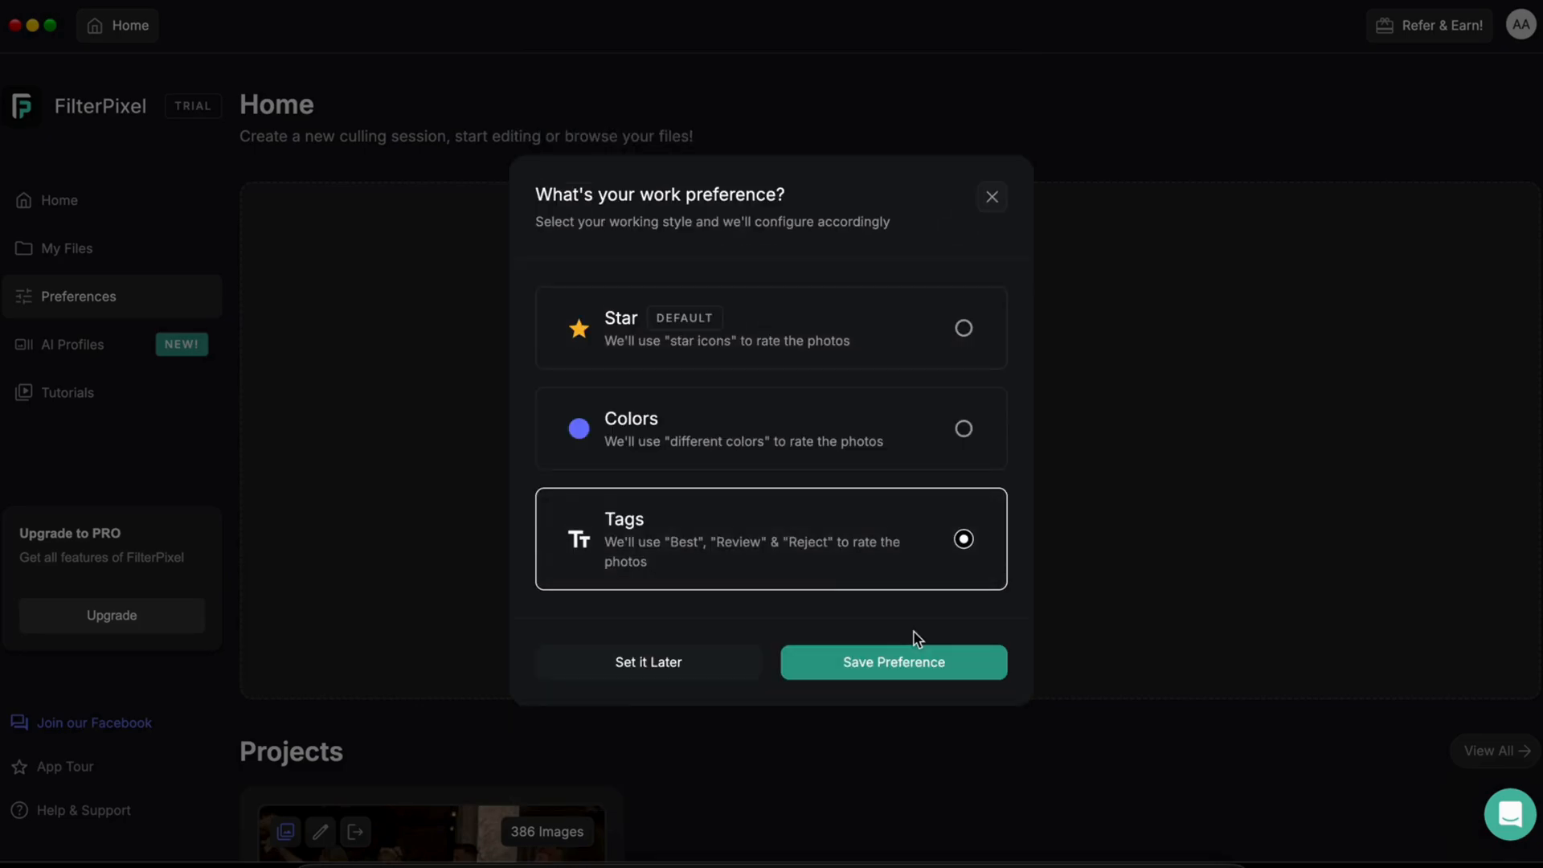
click(804, 346)
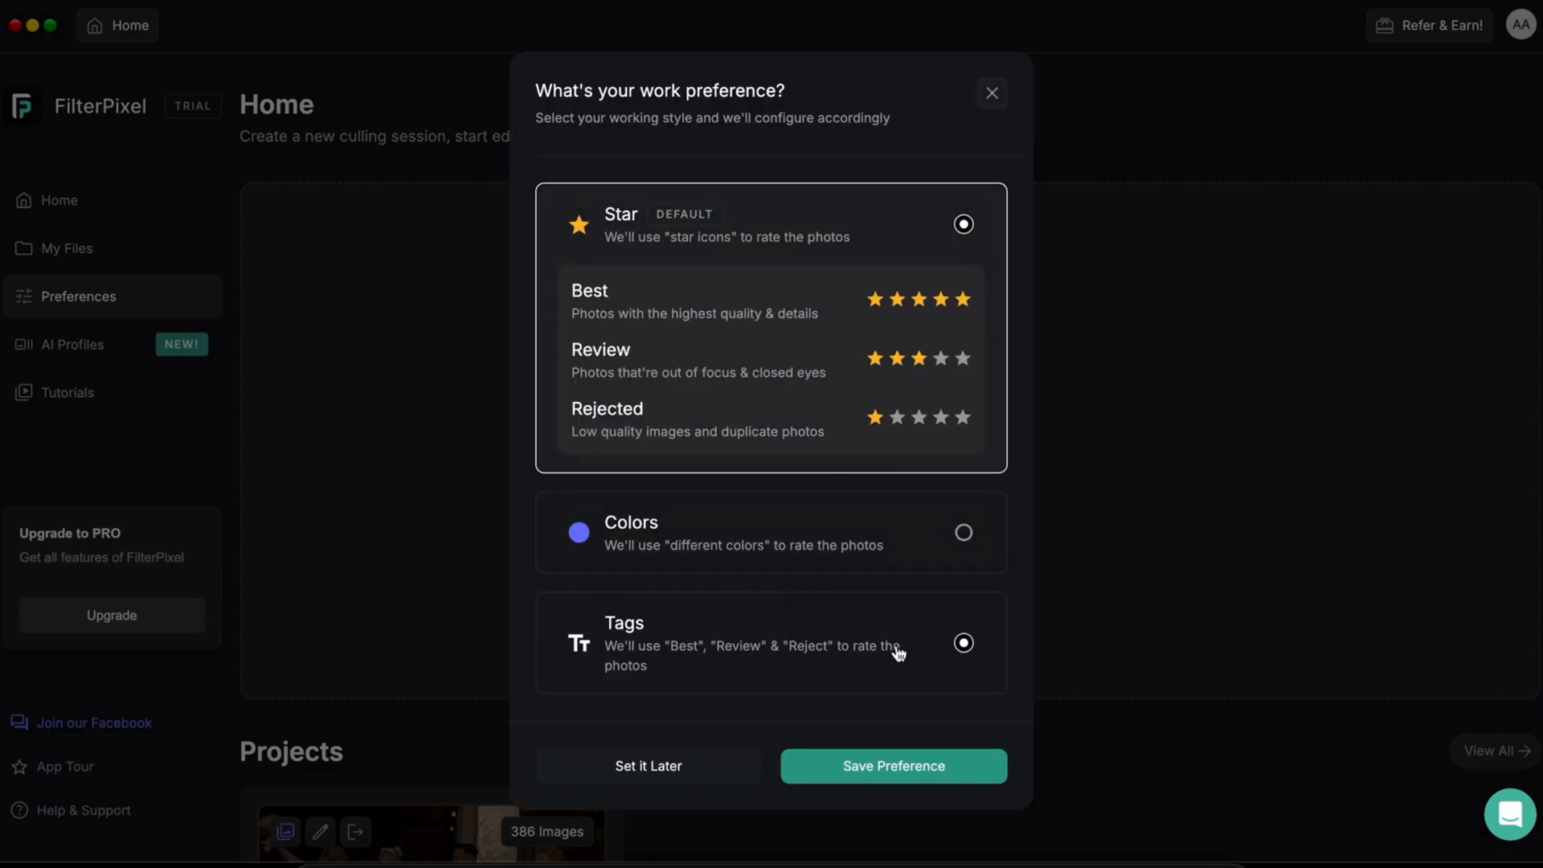
click(896, 764)
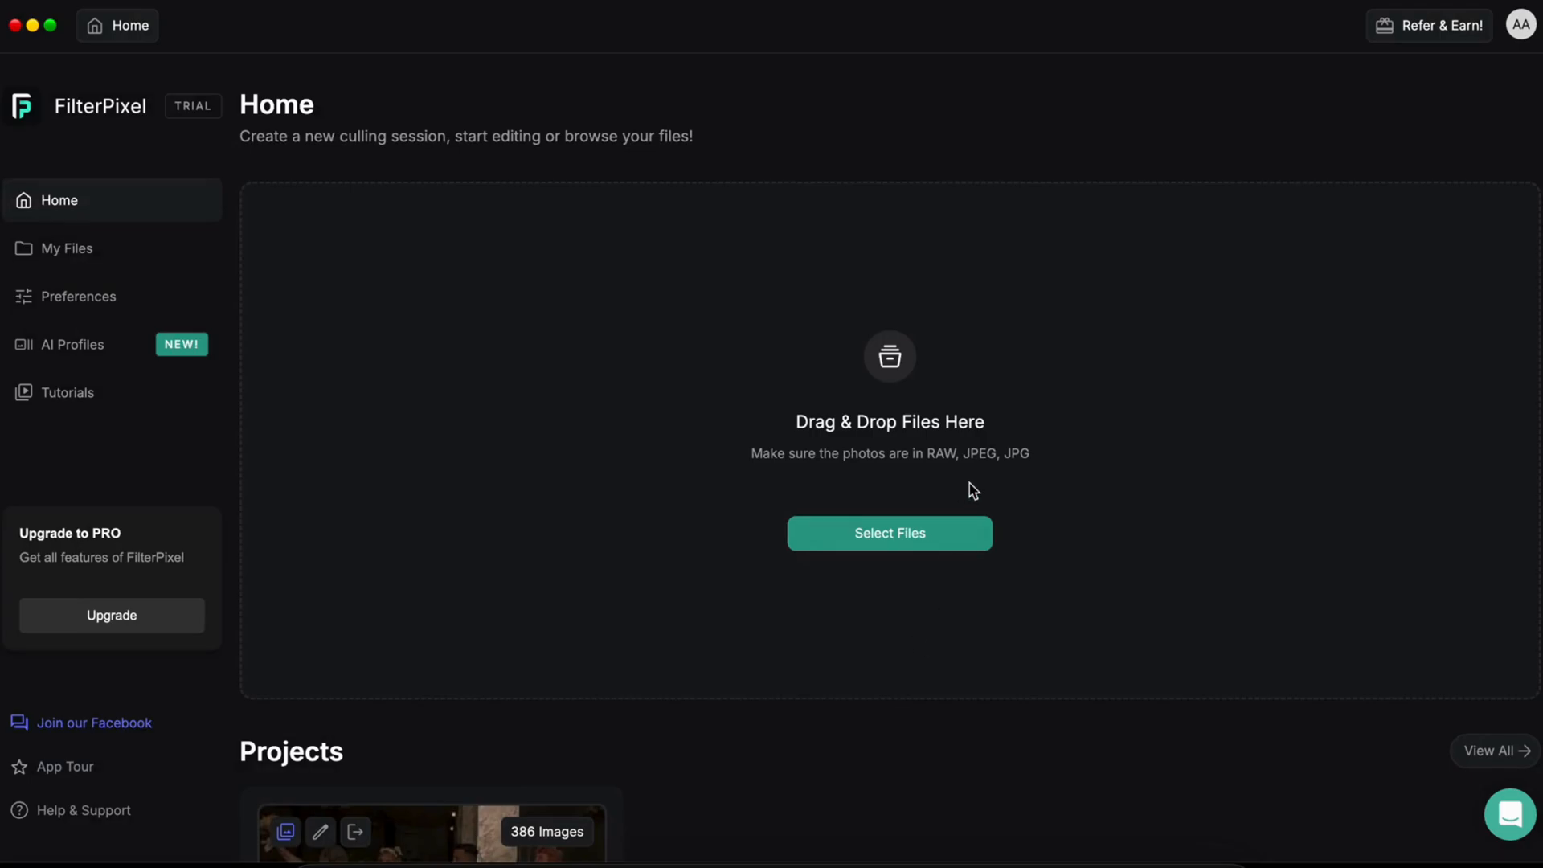
Step: Import the Test set folder from Documents
click(912, 551)
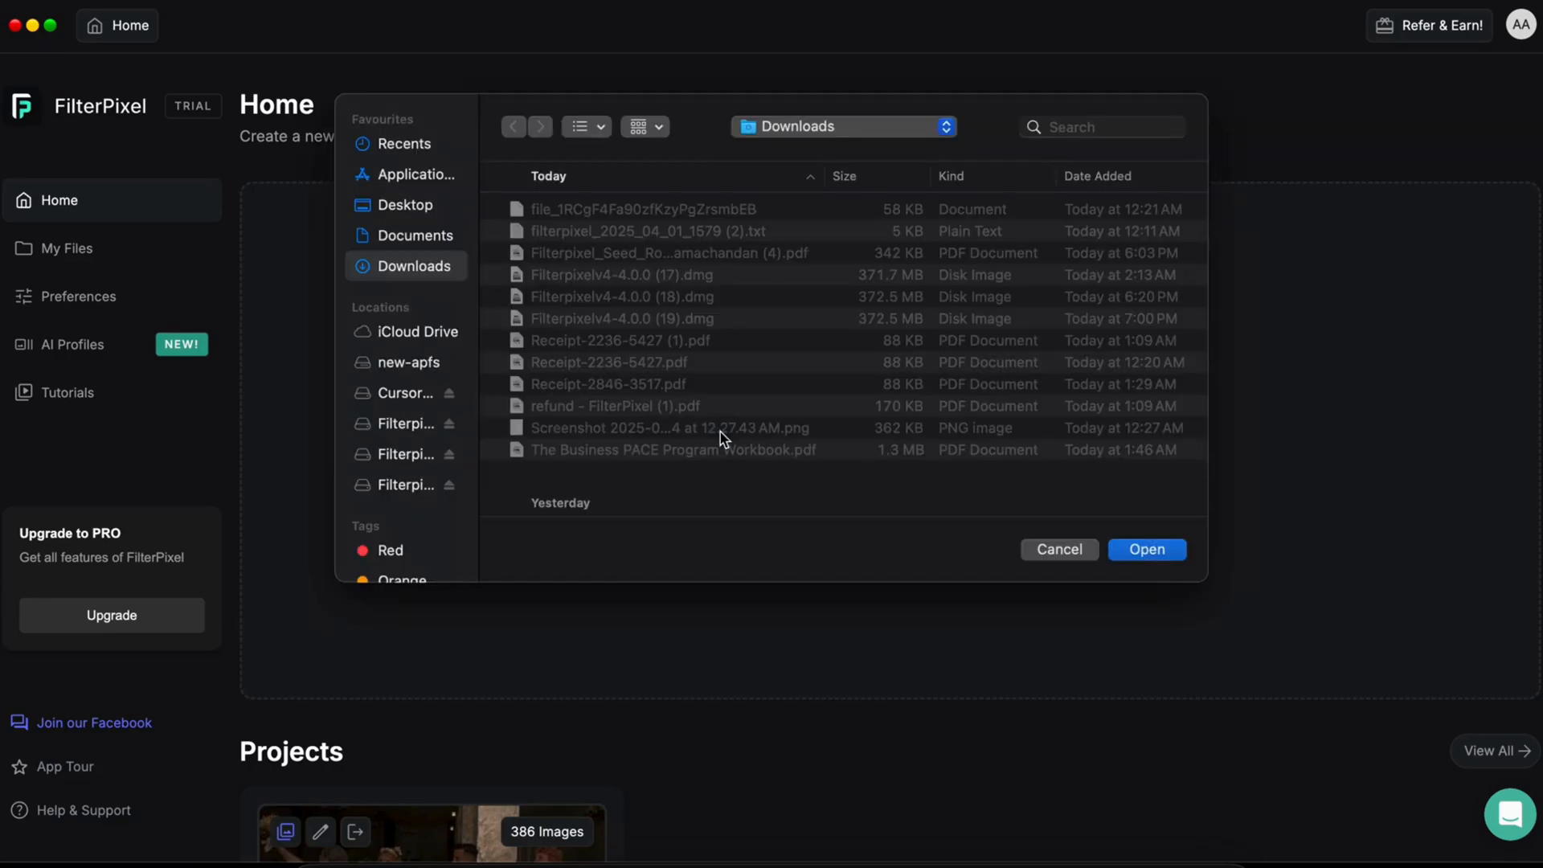
click(407, 238)
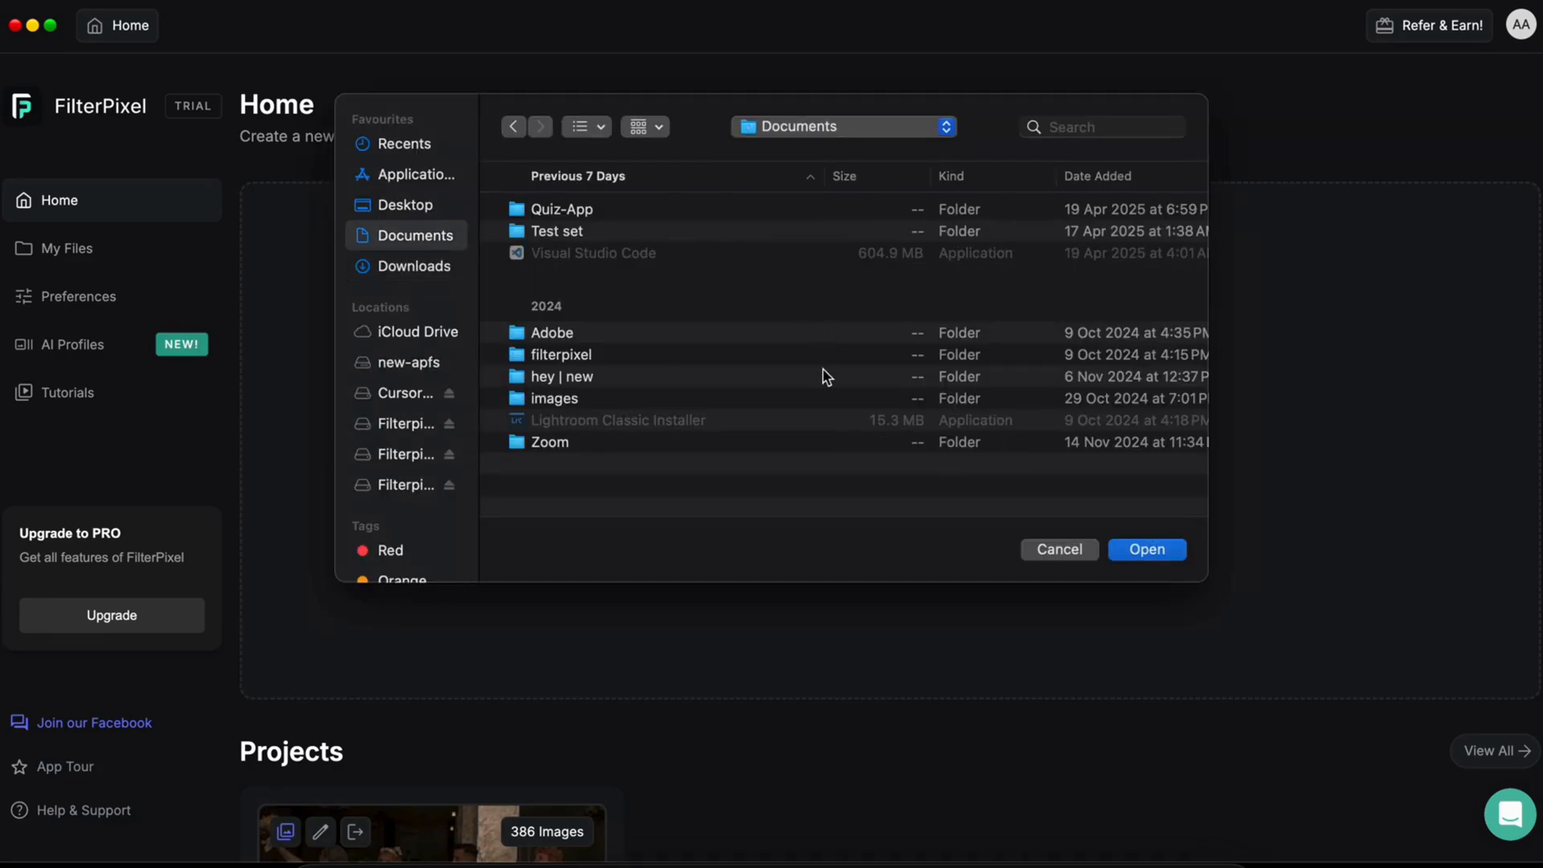
click(638, 231)
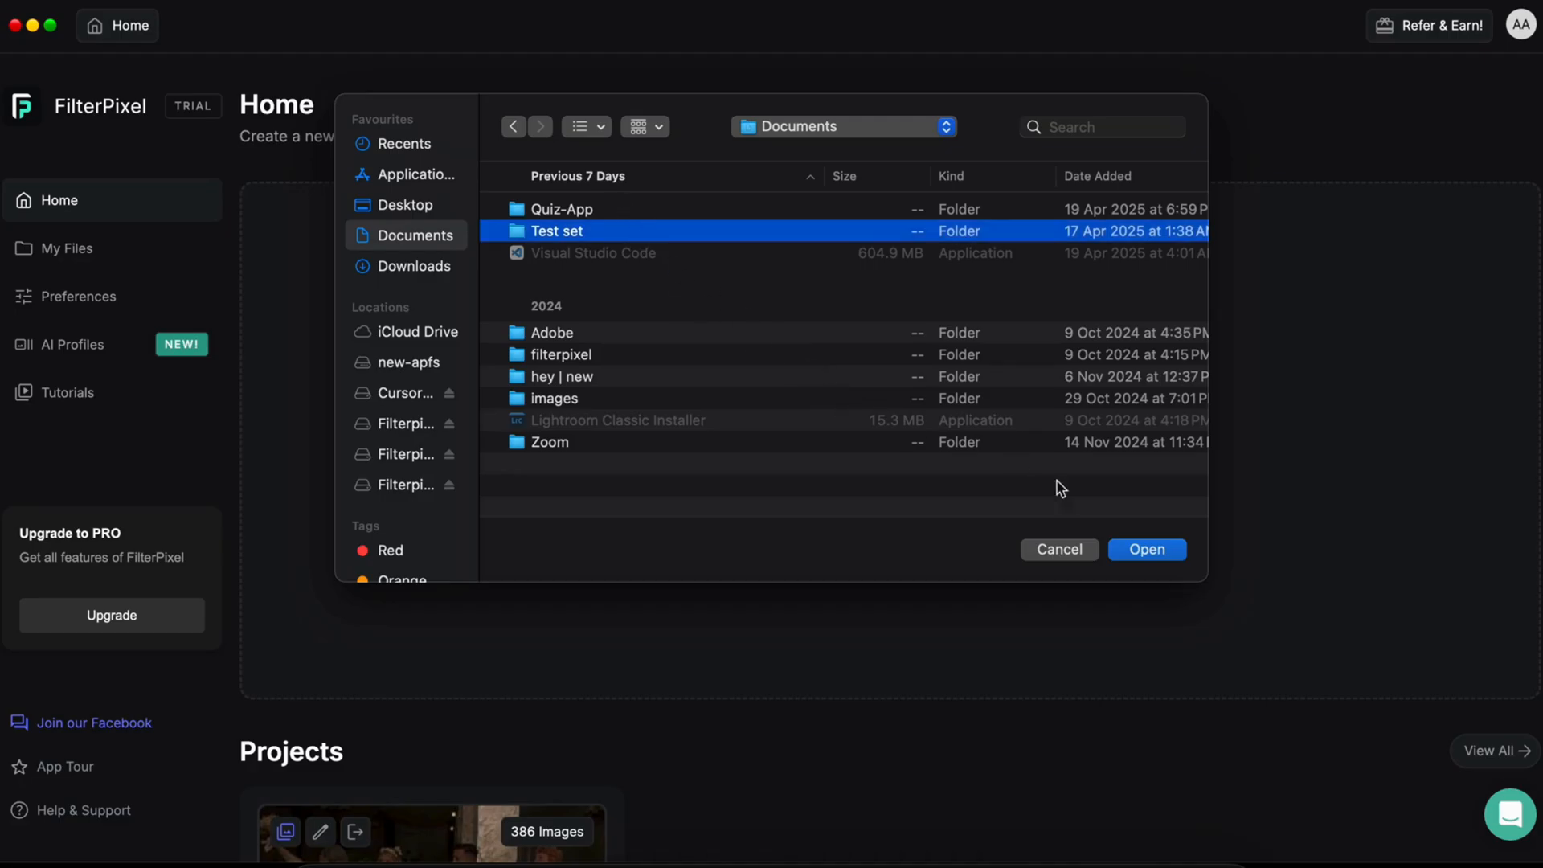
click(1133, 553)
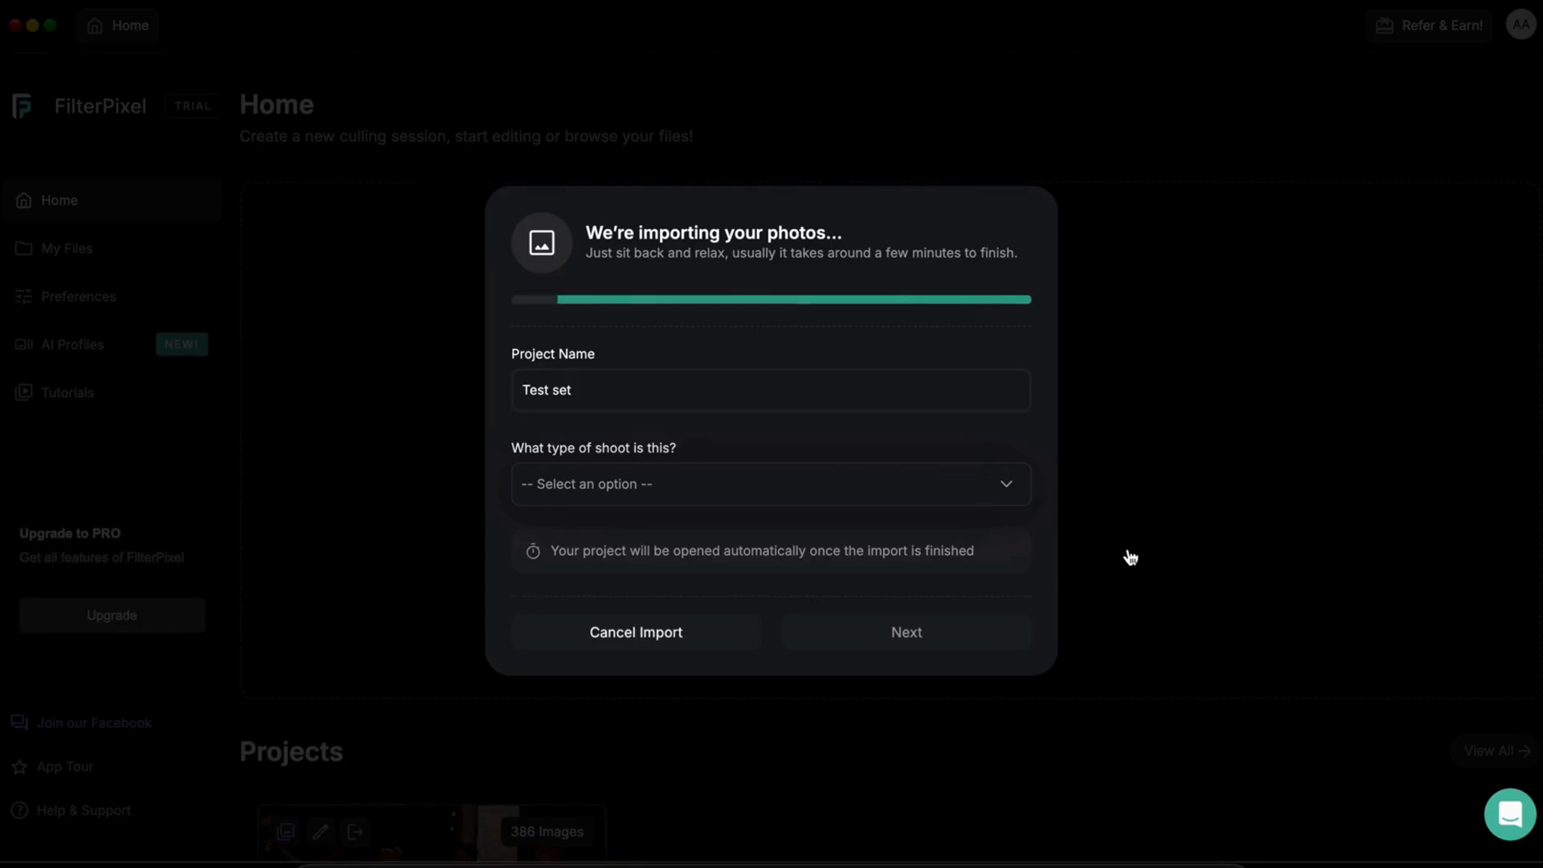
Step: Rename the project to 'Test set wedding'
click(807, 401)
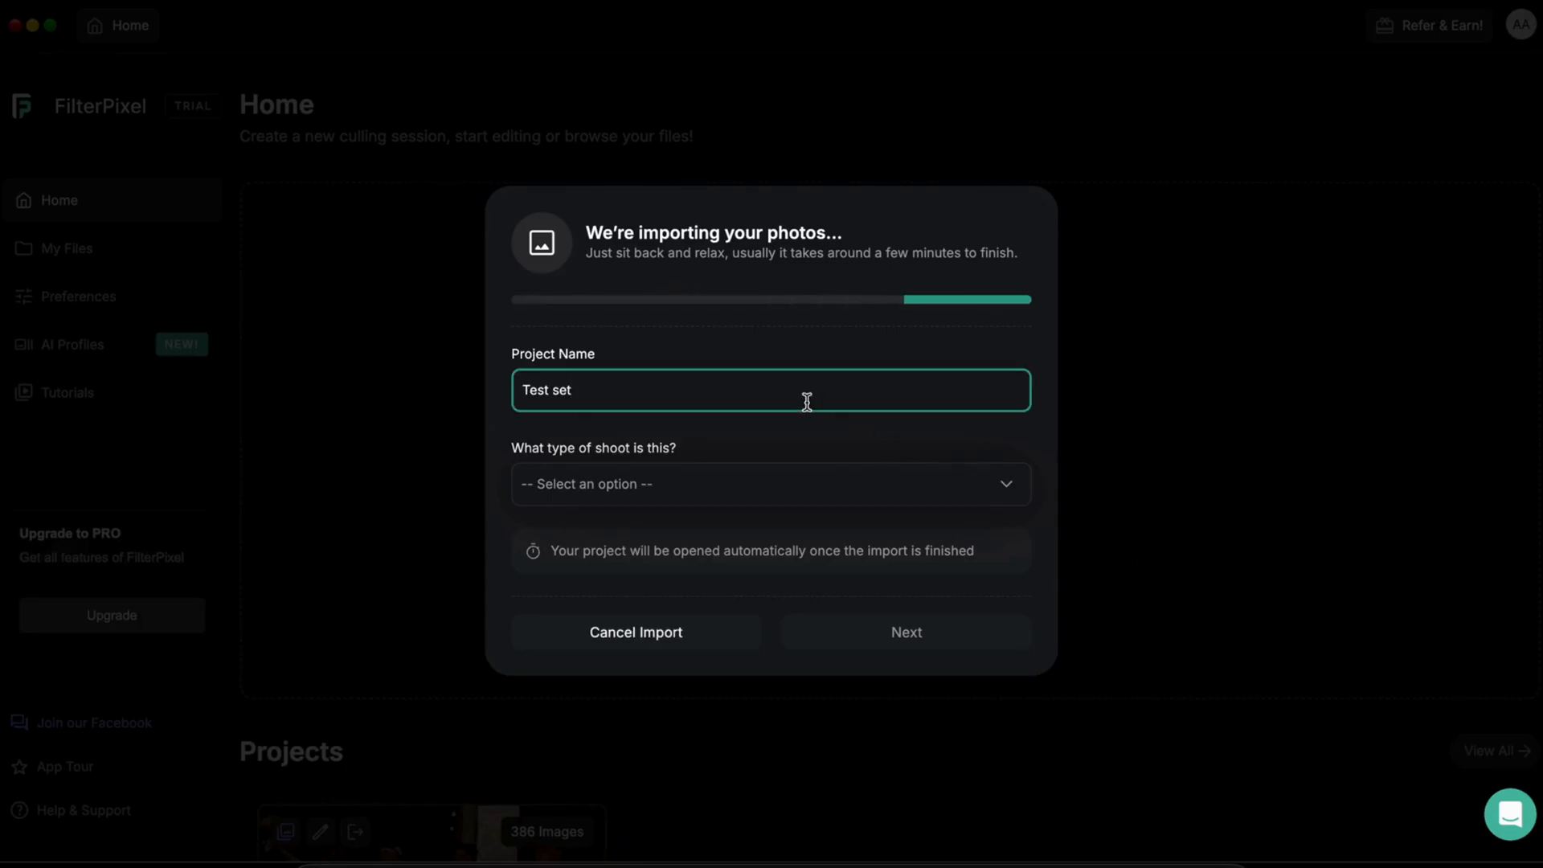
text(weding)
key(BackSpace)
key(BackSpace)
key(BackSpace)
text(ding)
Step: Set the shoot type to Wedding and continue to culling setup
click(774, 482)
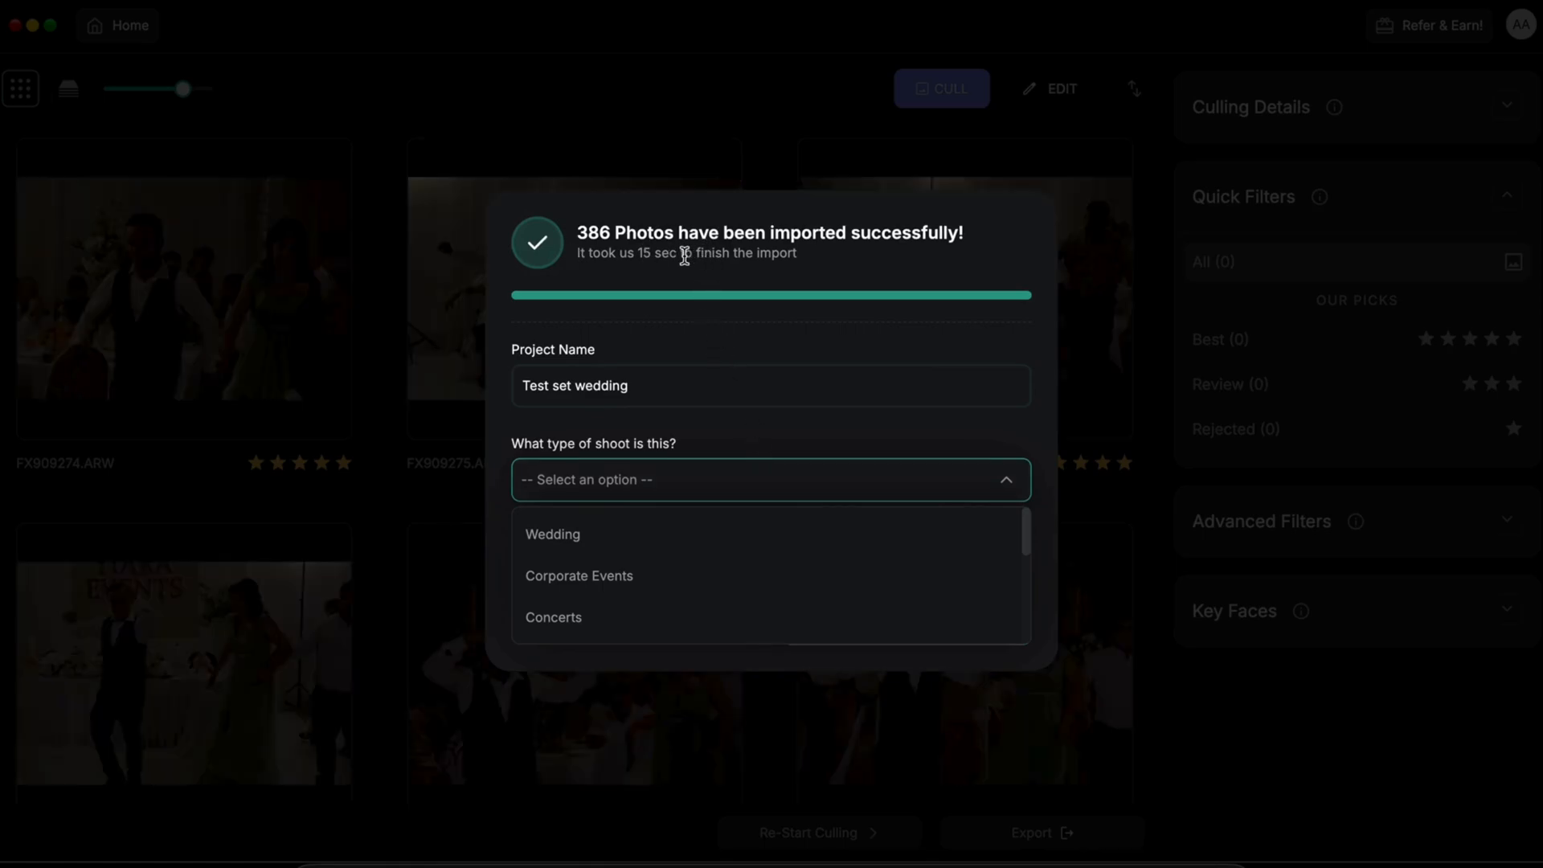
click(551, 550)
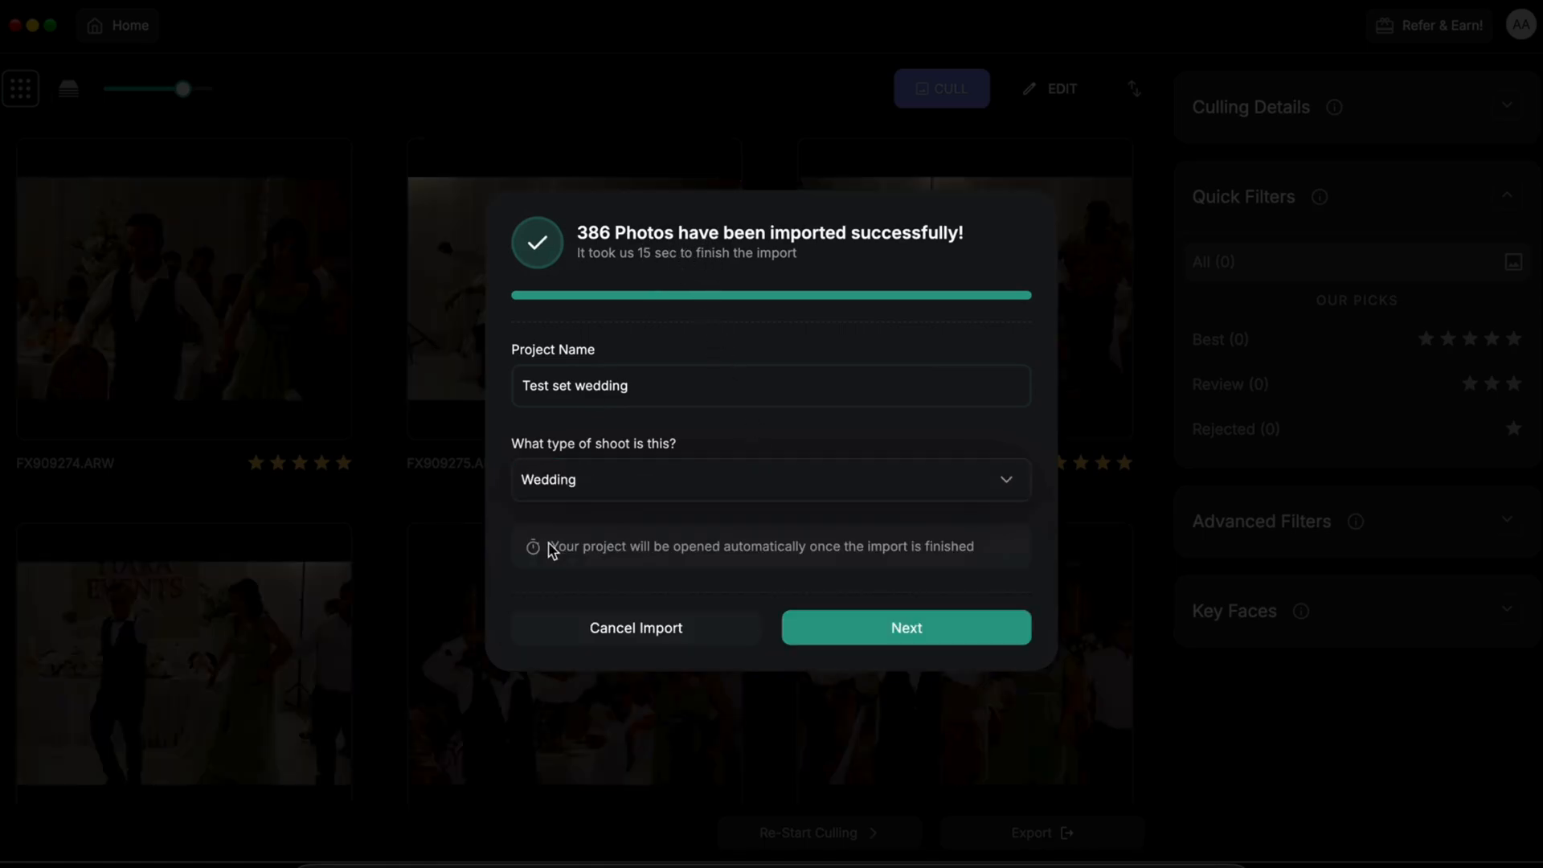
click(601, 485)
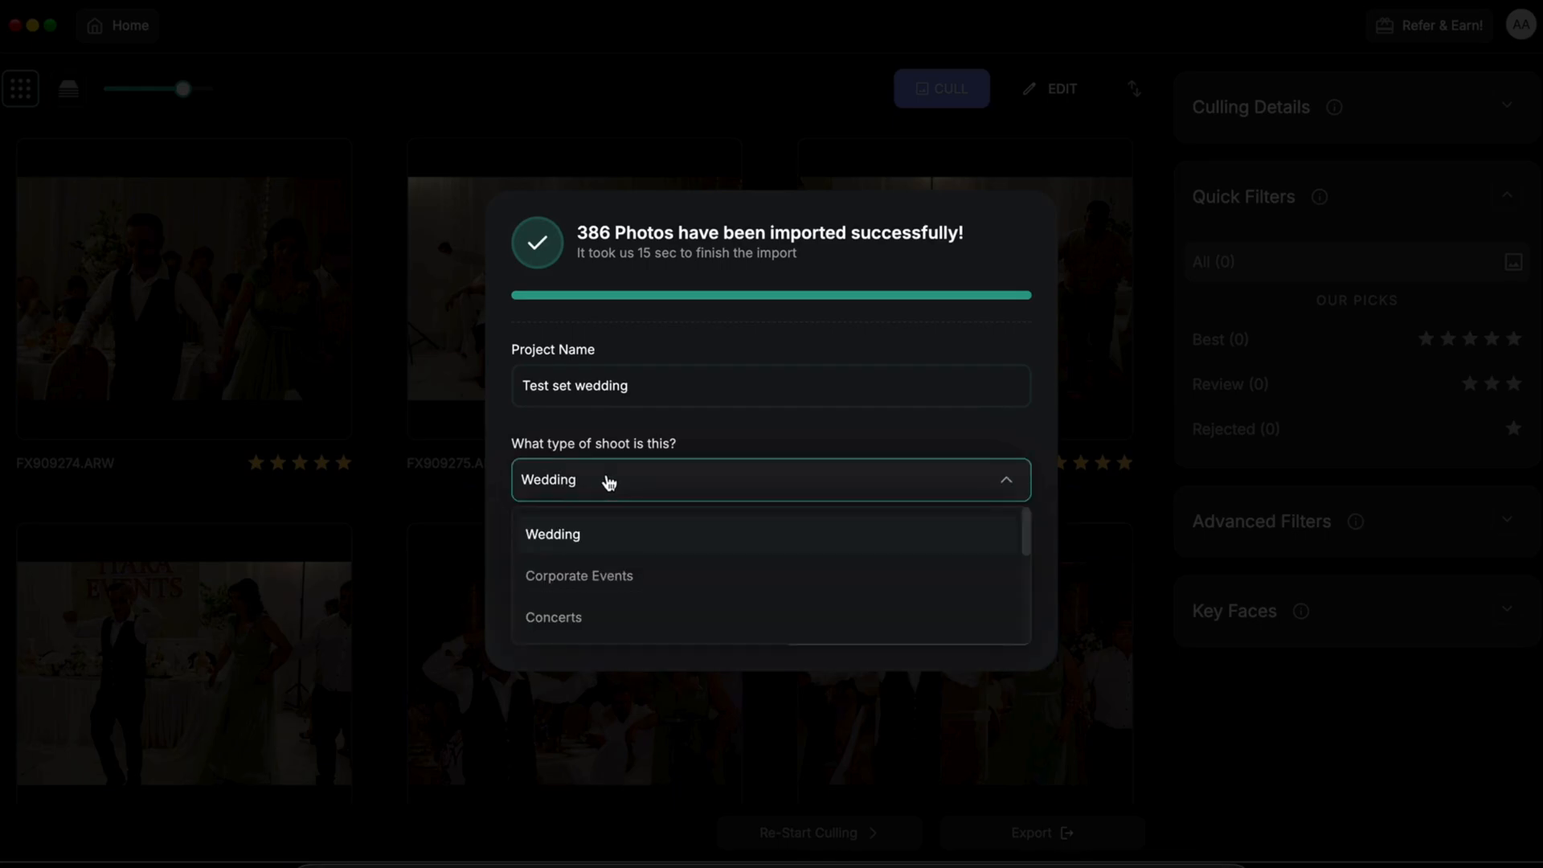
scroll(599, 588, down, 1)
scroll(600, 588, down, 1)
scroll(598, 621, up, 2)
click(599, 537)
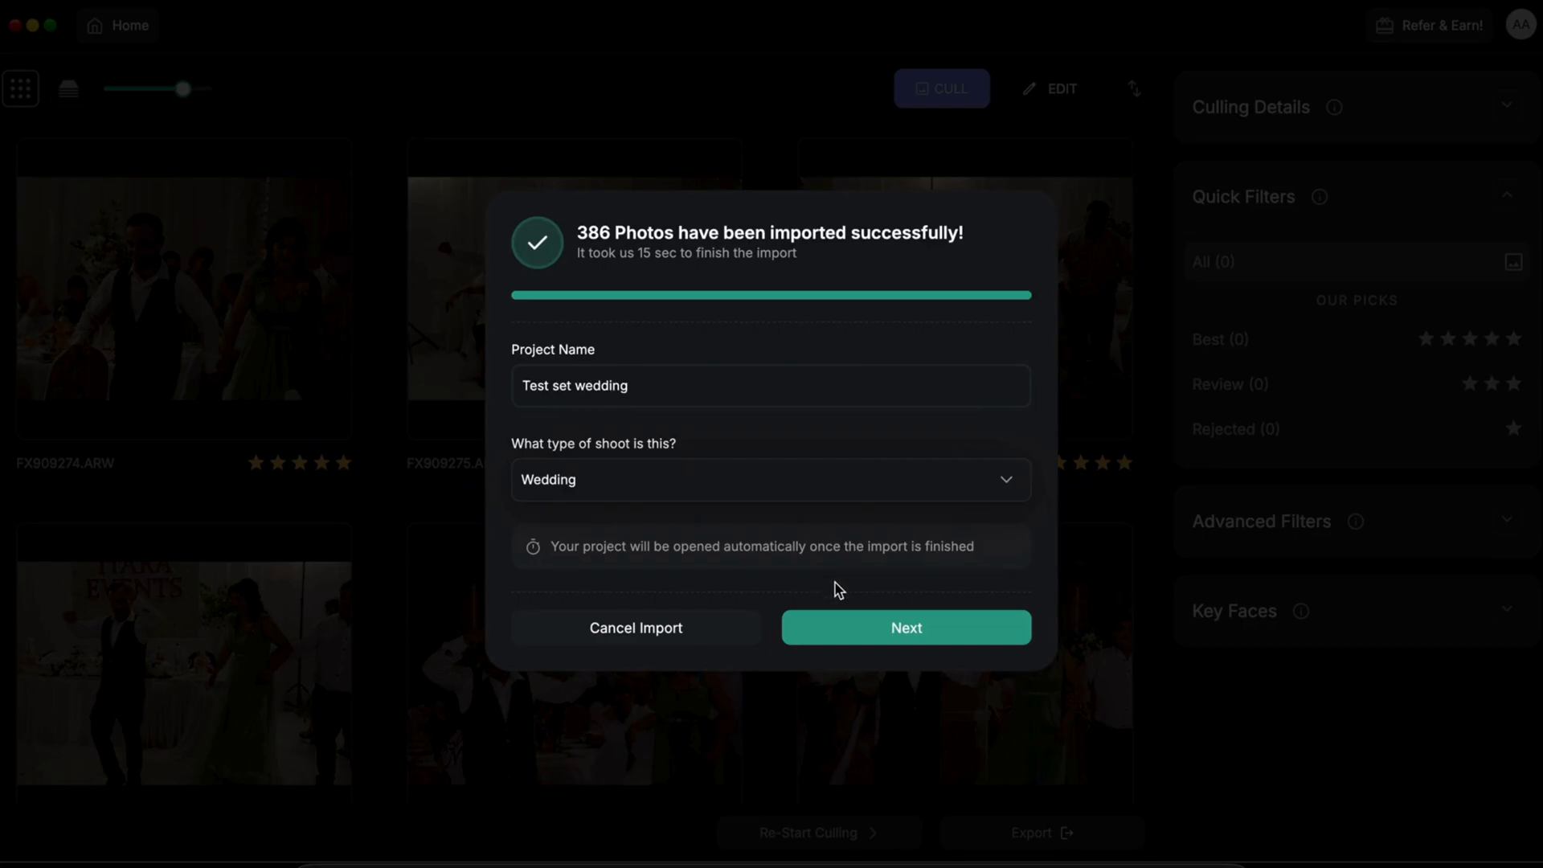
click(857, 625)
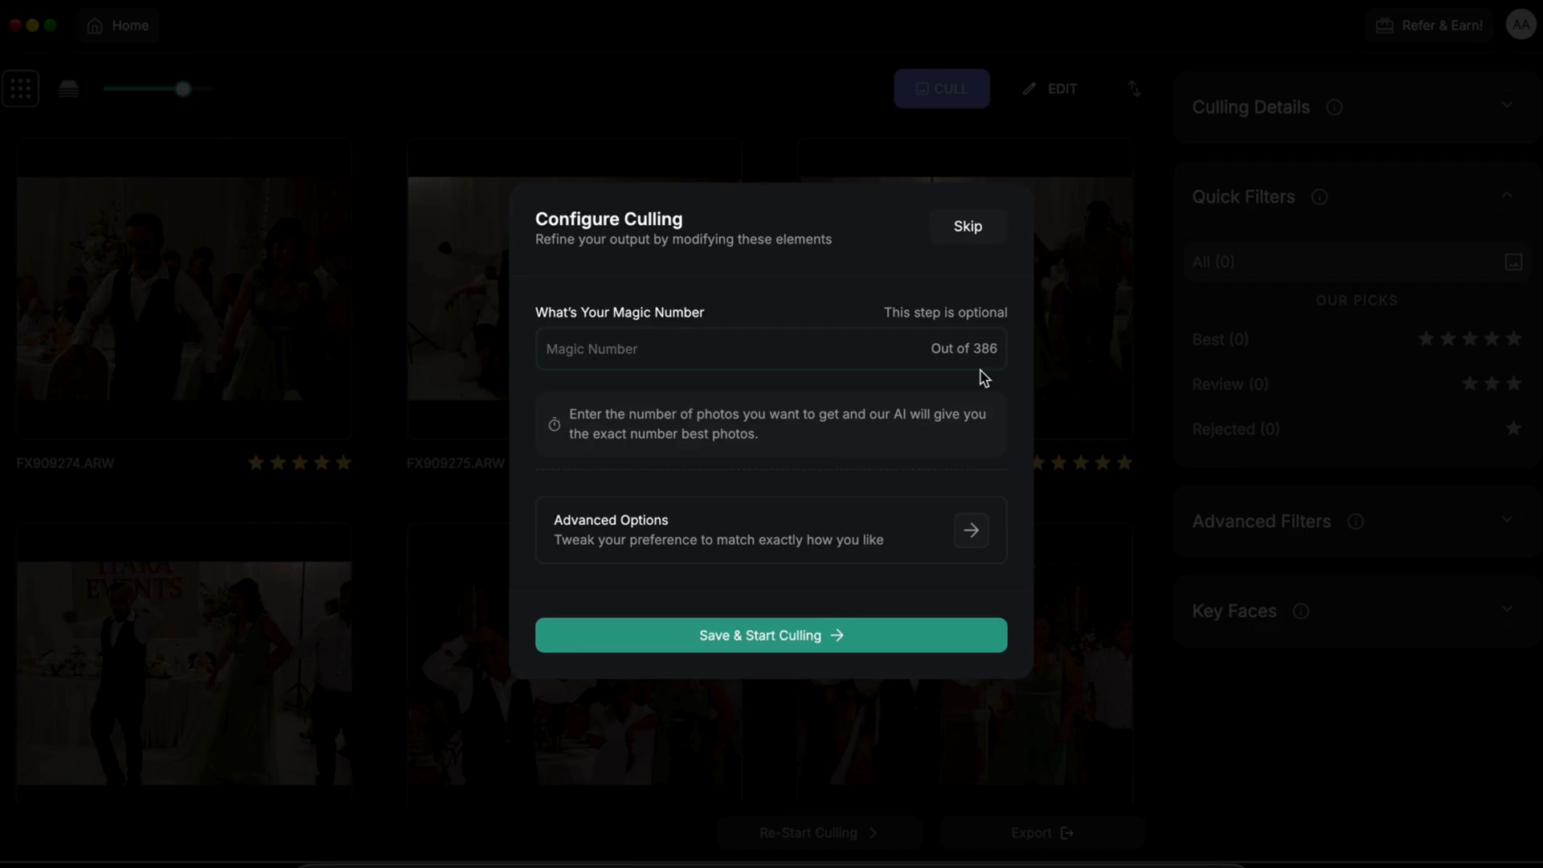
Step: Leave the magic number blank, keep Duplicate Photos, Blinks and Focus Quality at Moderate, and start culling
click(736, 358)
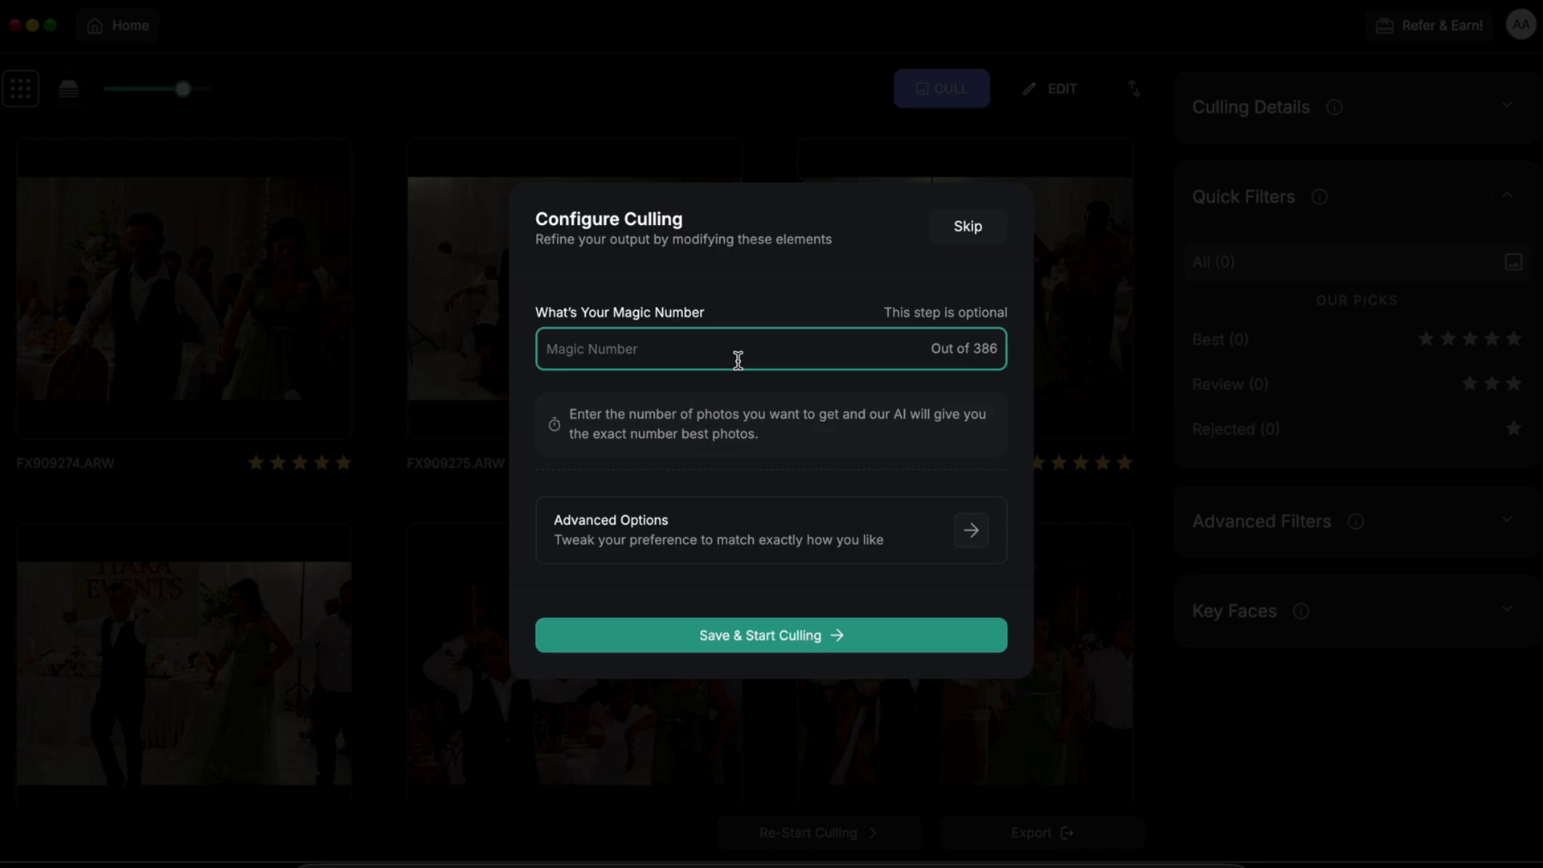
click(715, 529)
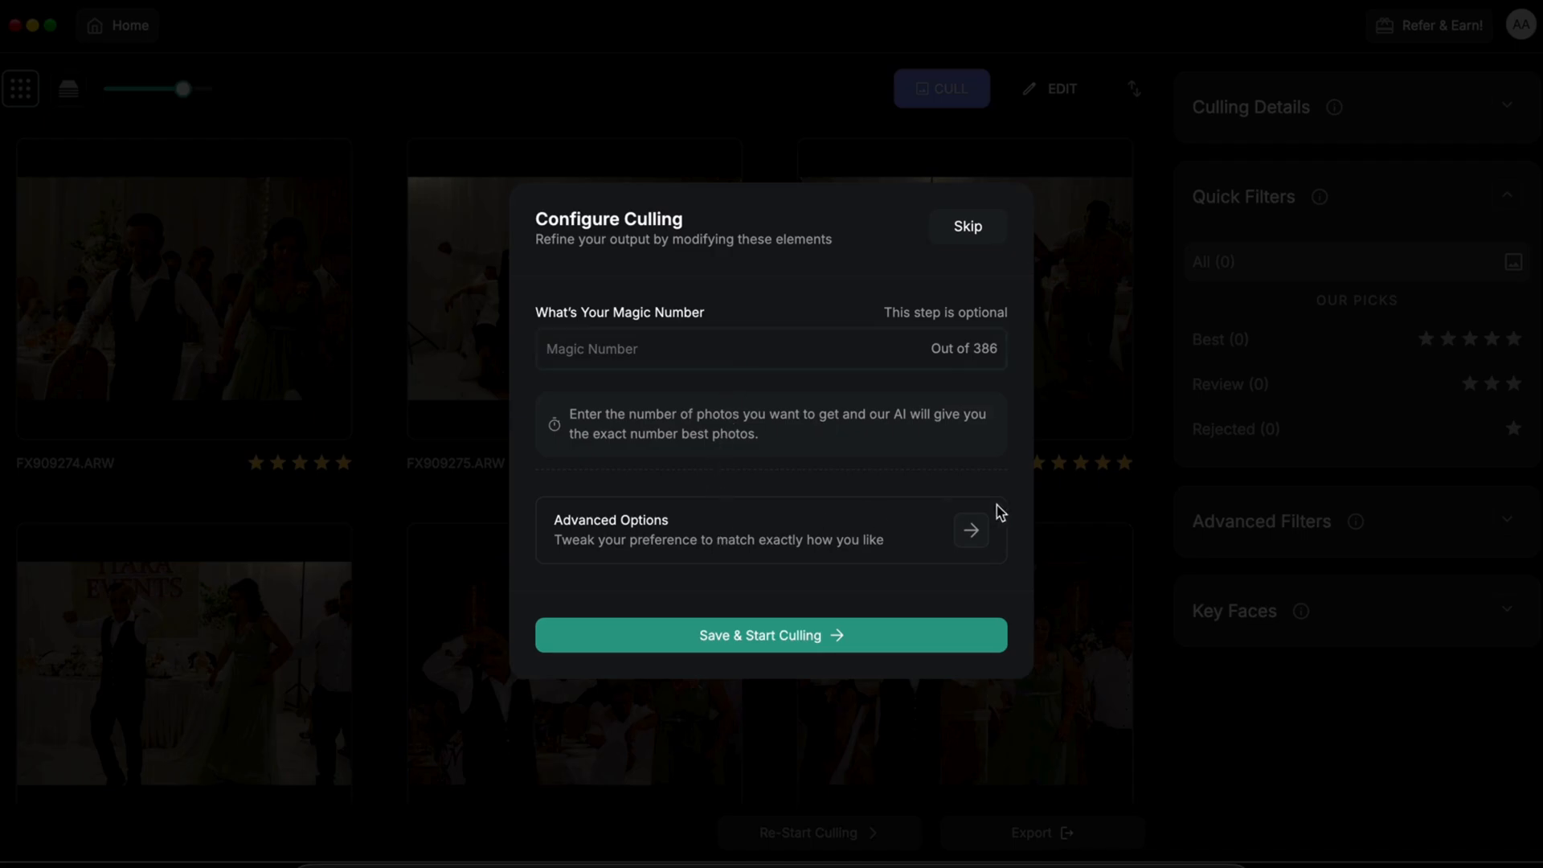
click(972, 526)
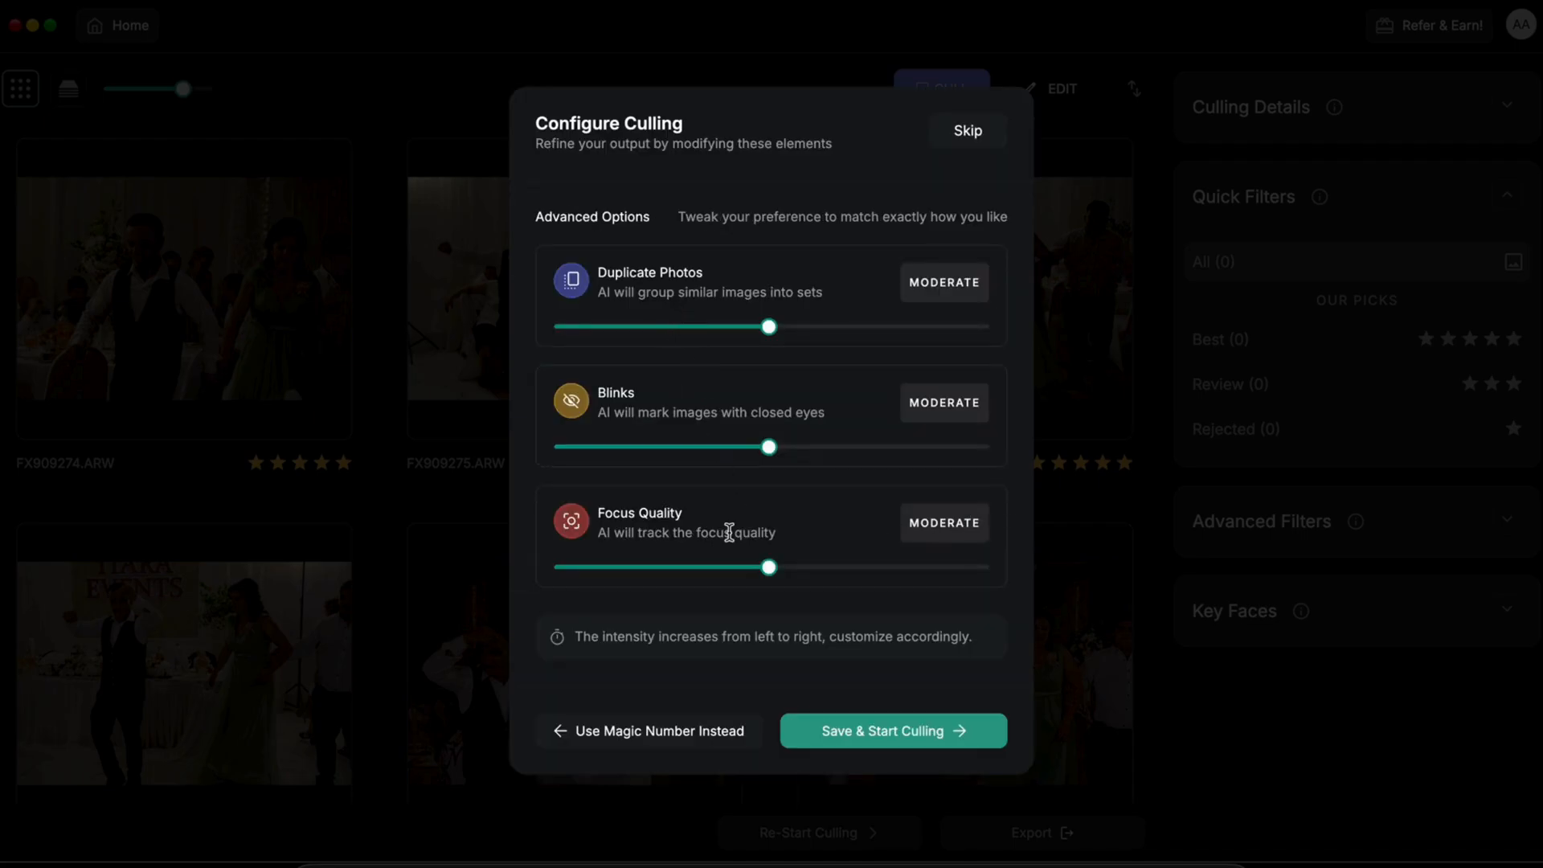
click(601, 730)
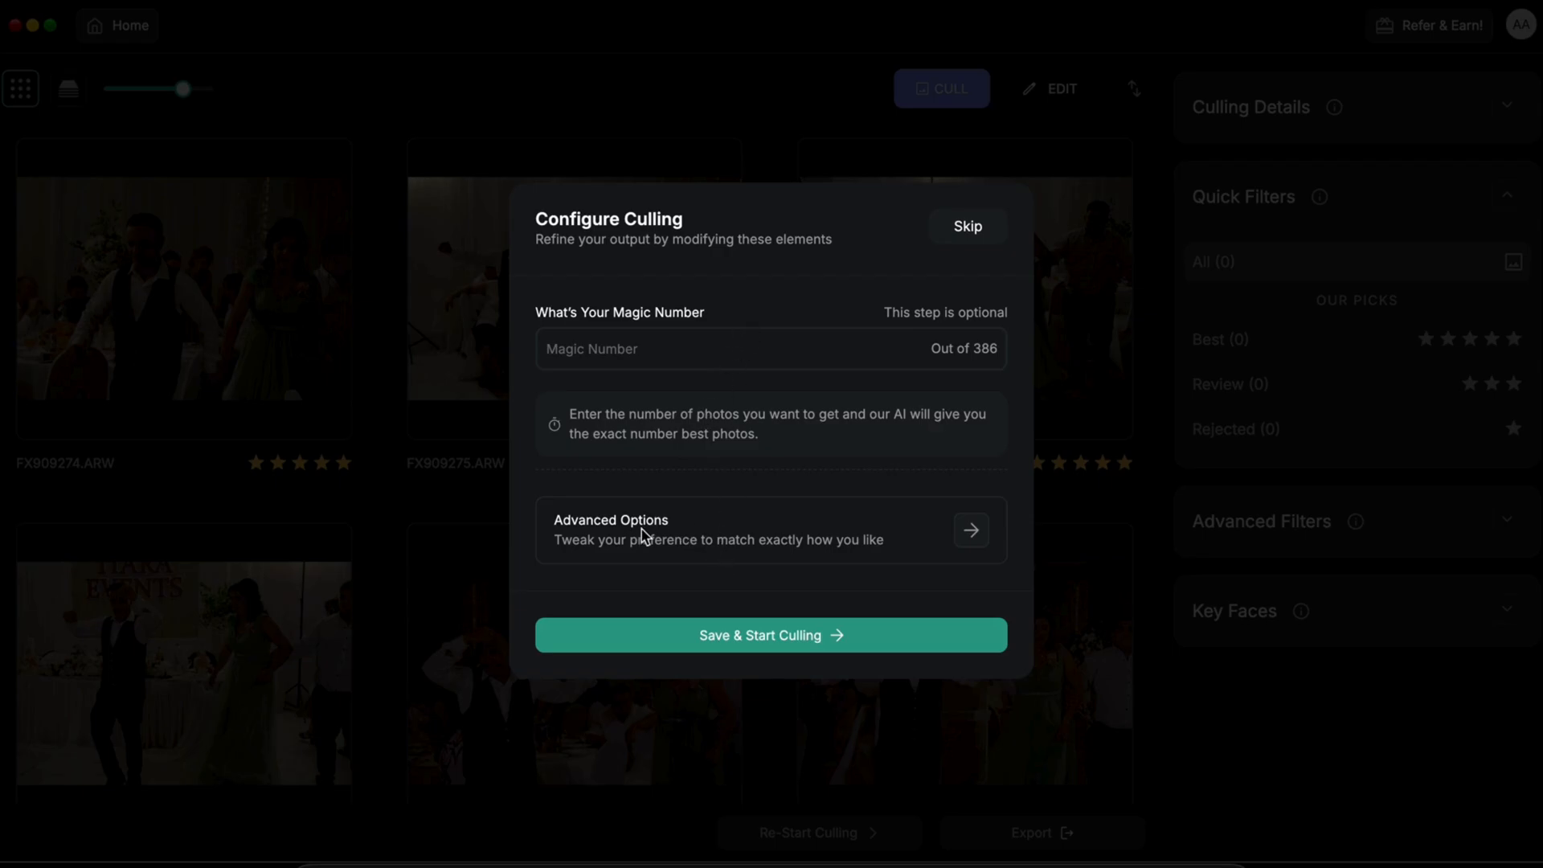
click(982, 532)
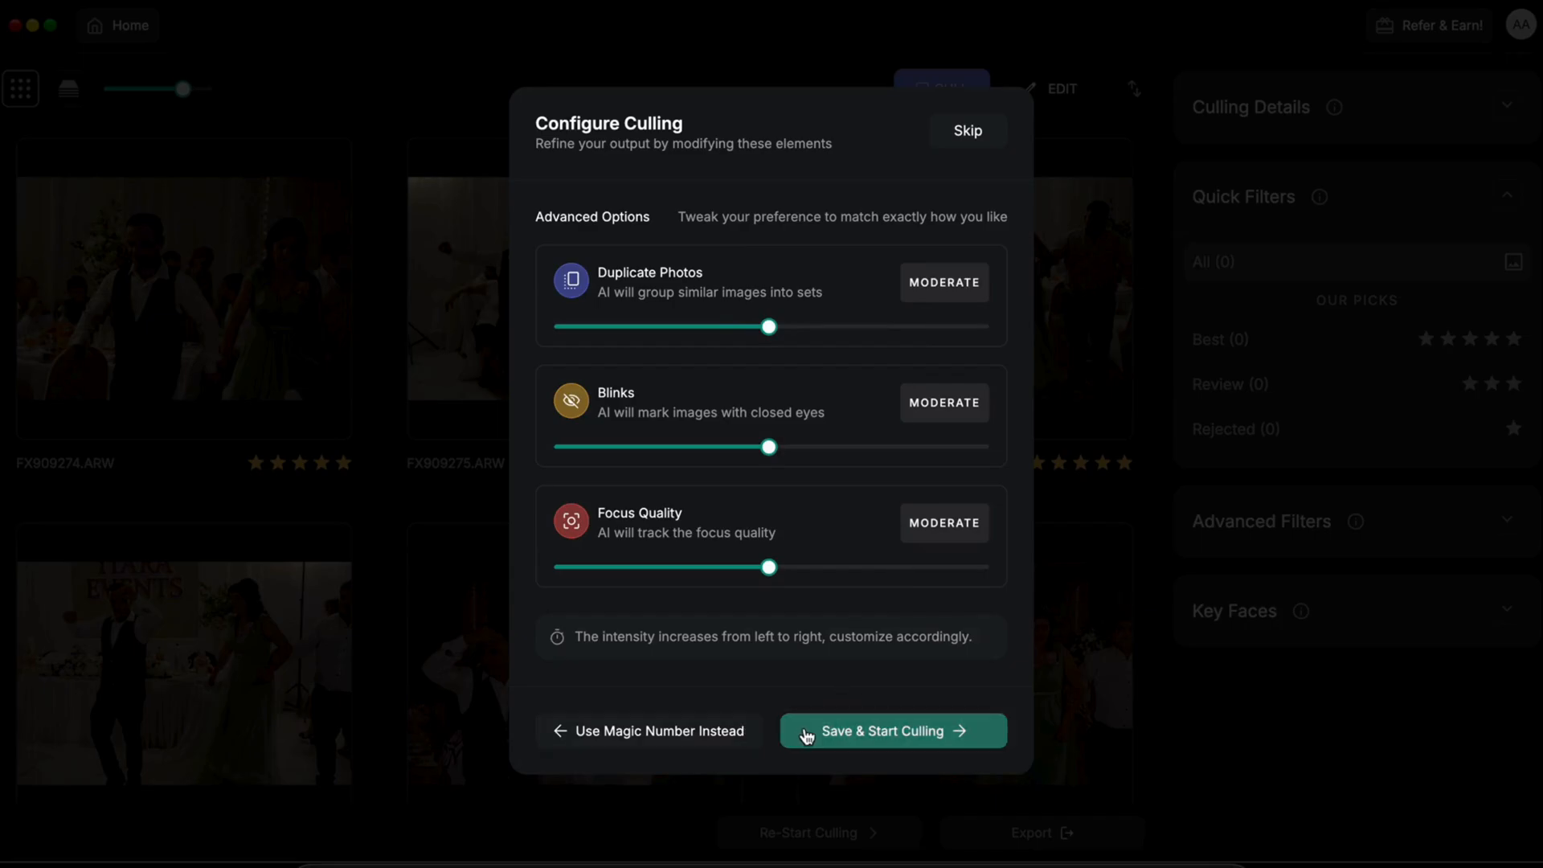
click(806, 734)
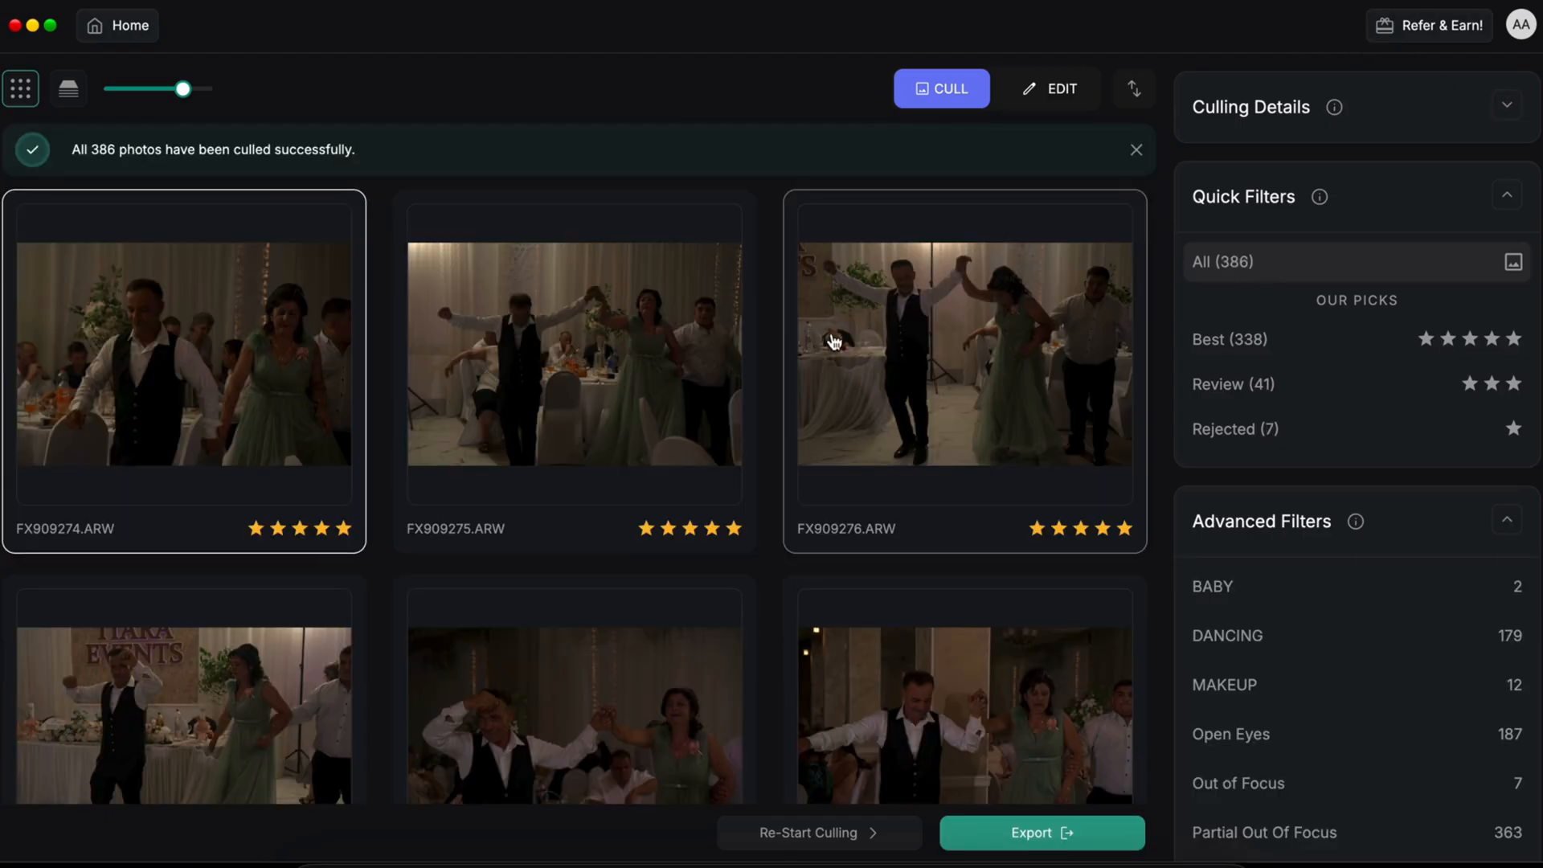
Step: Check the Best (338) and Review (41) filters, then open FX909287.ARW from All (386)
click(1215, 346)
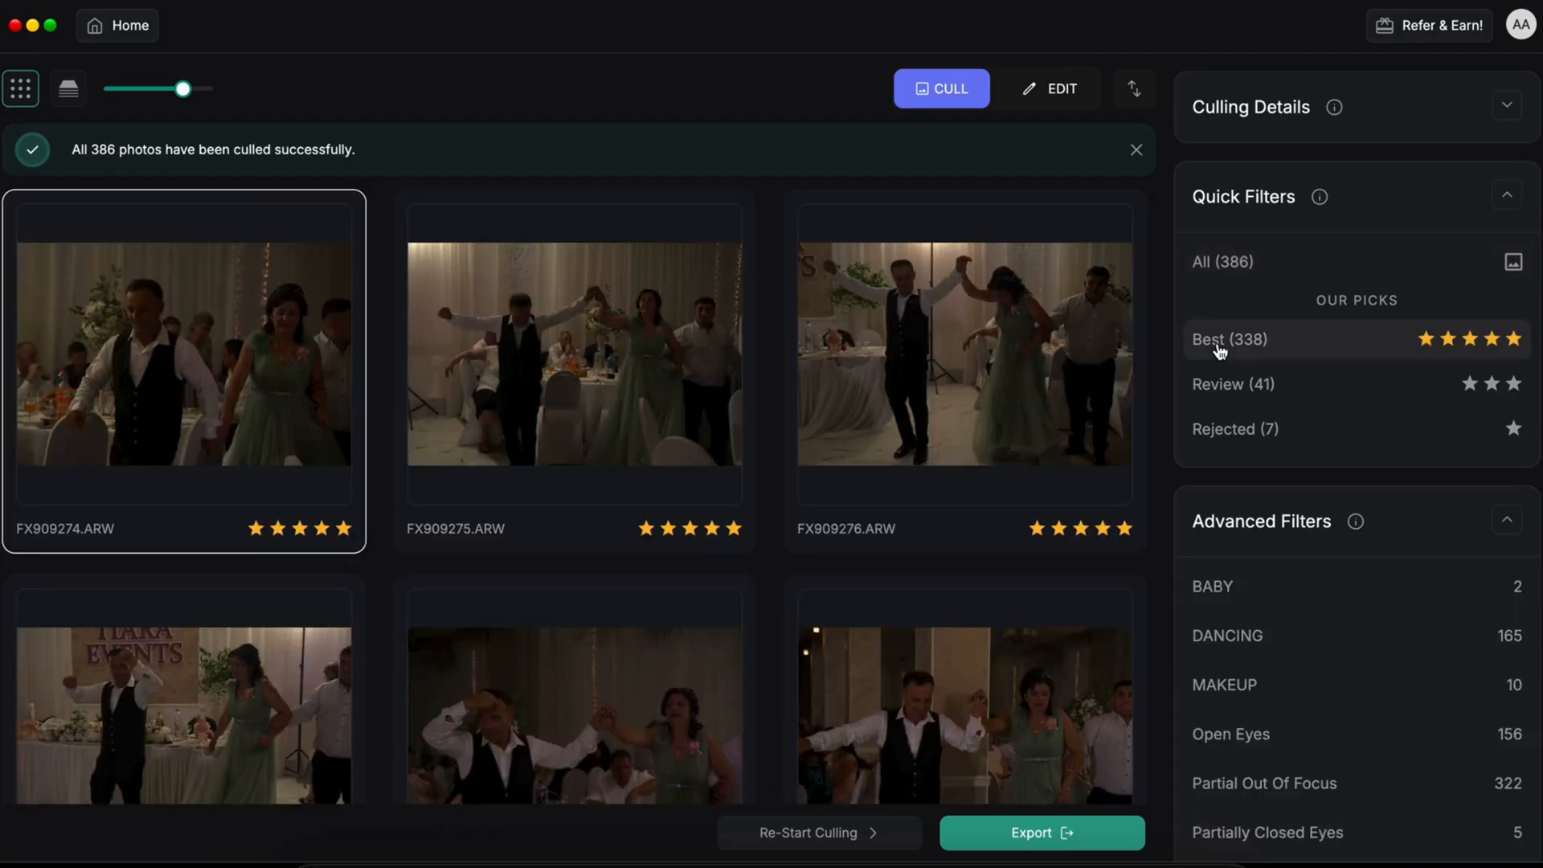
click(1214, 389)
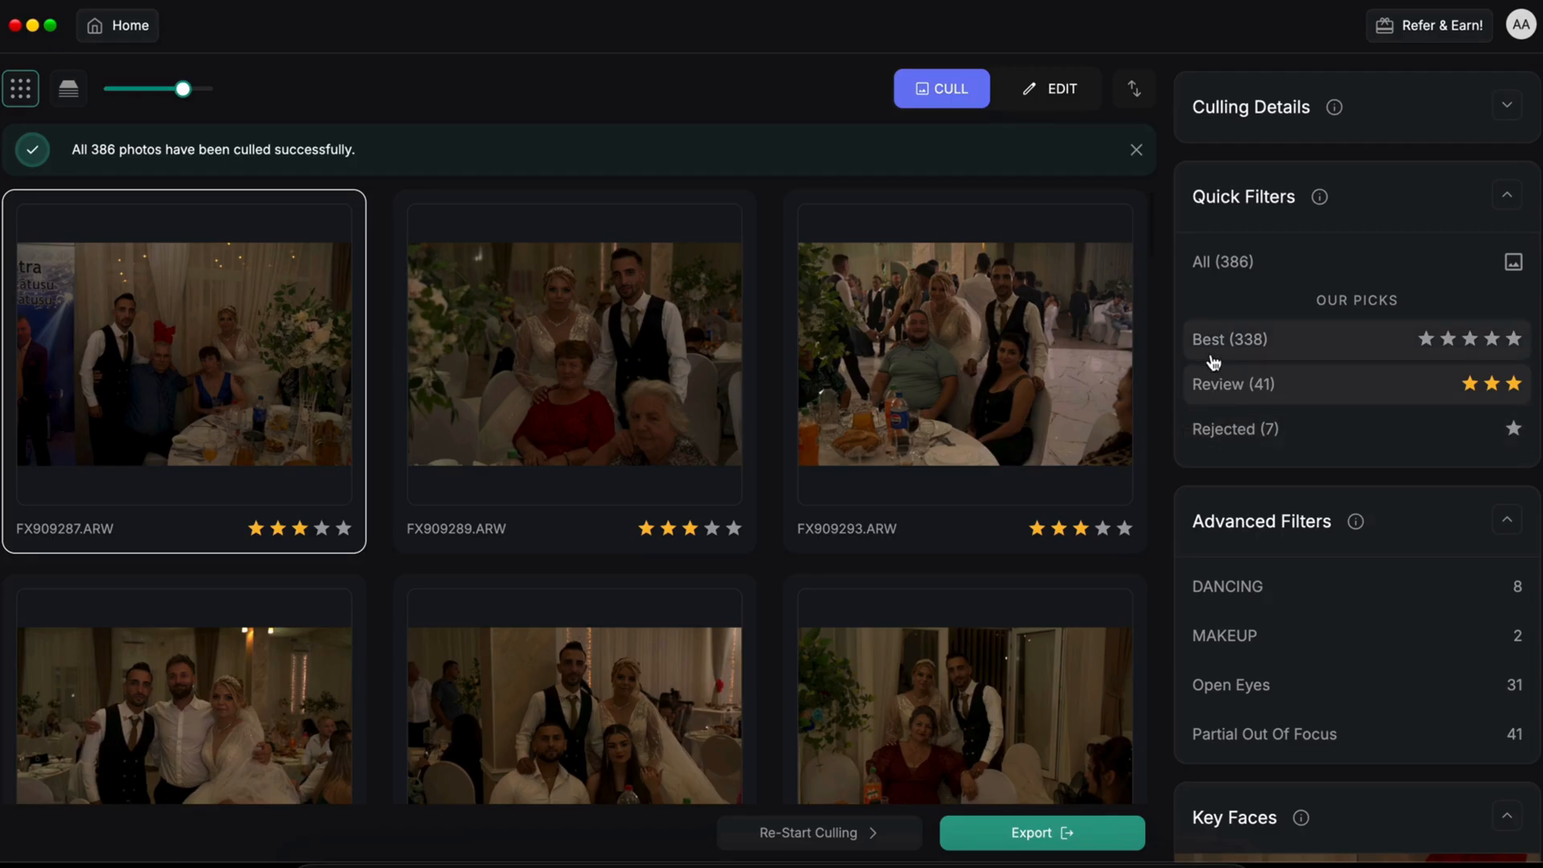
click(1203, 265)
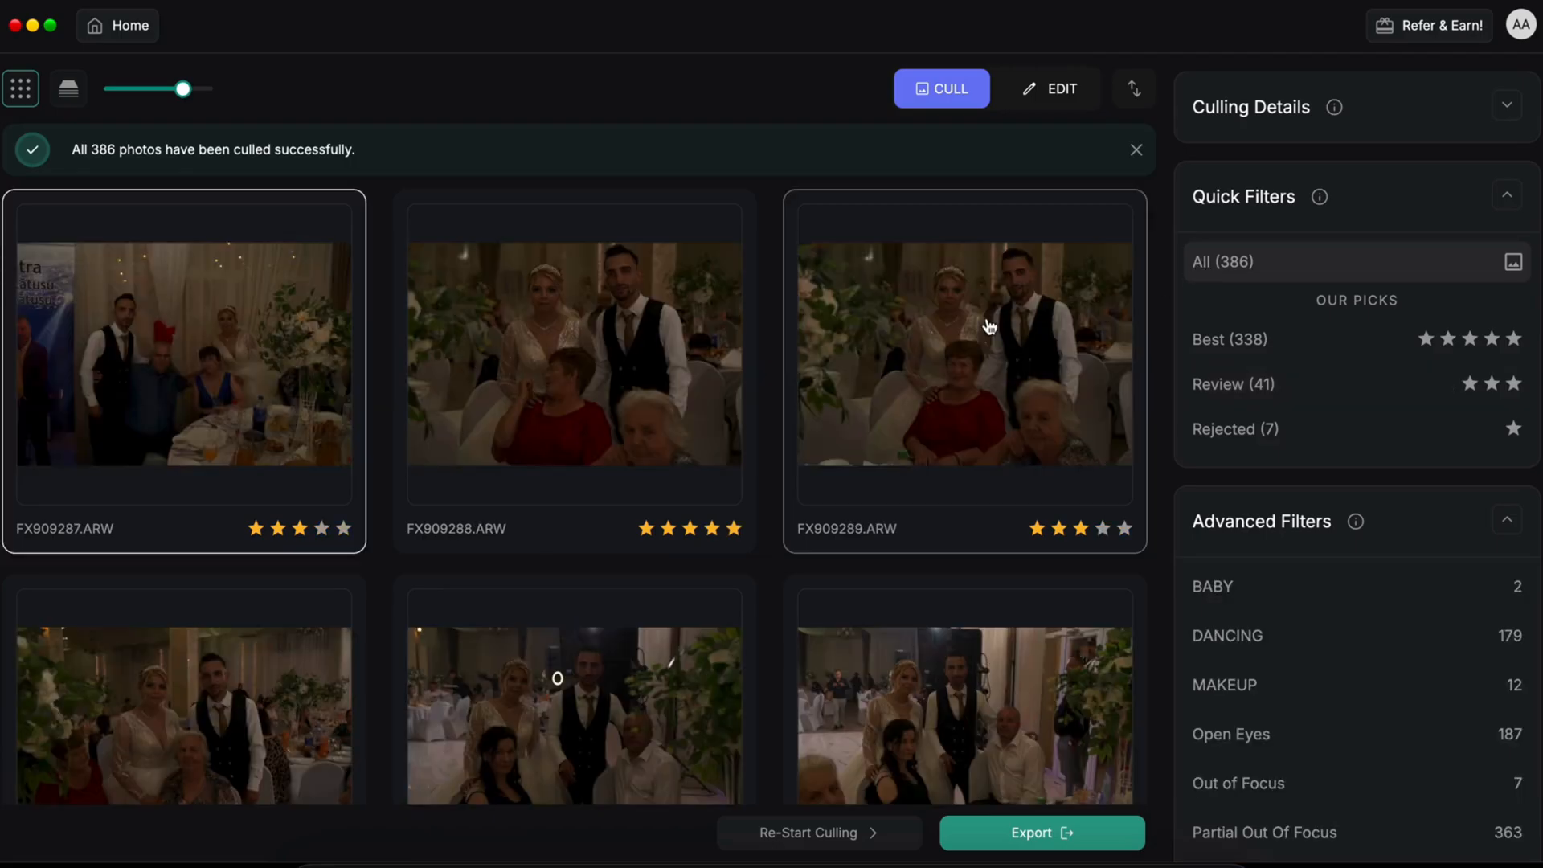
double_click(365, 452)
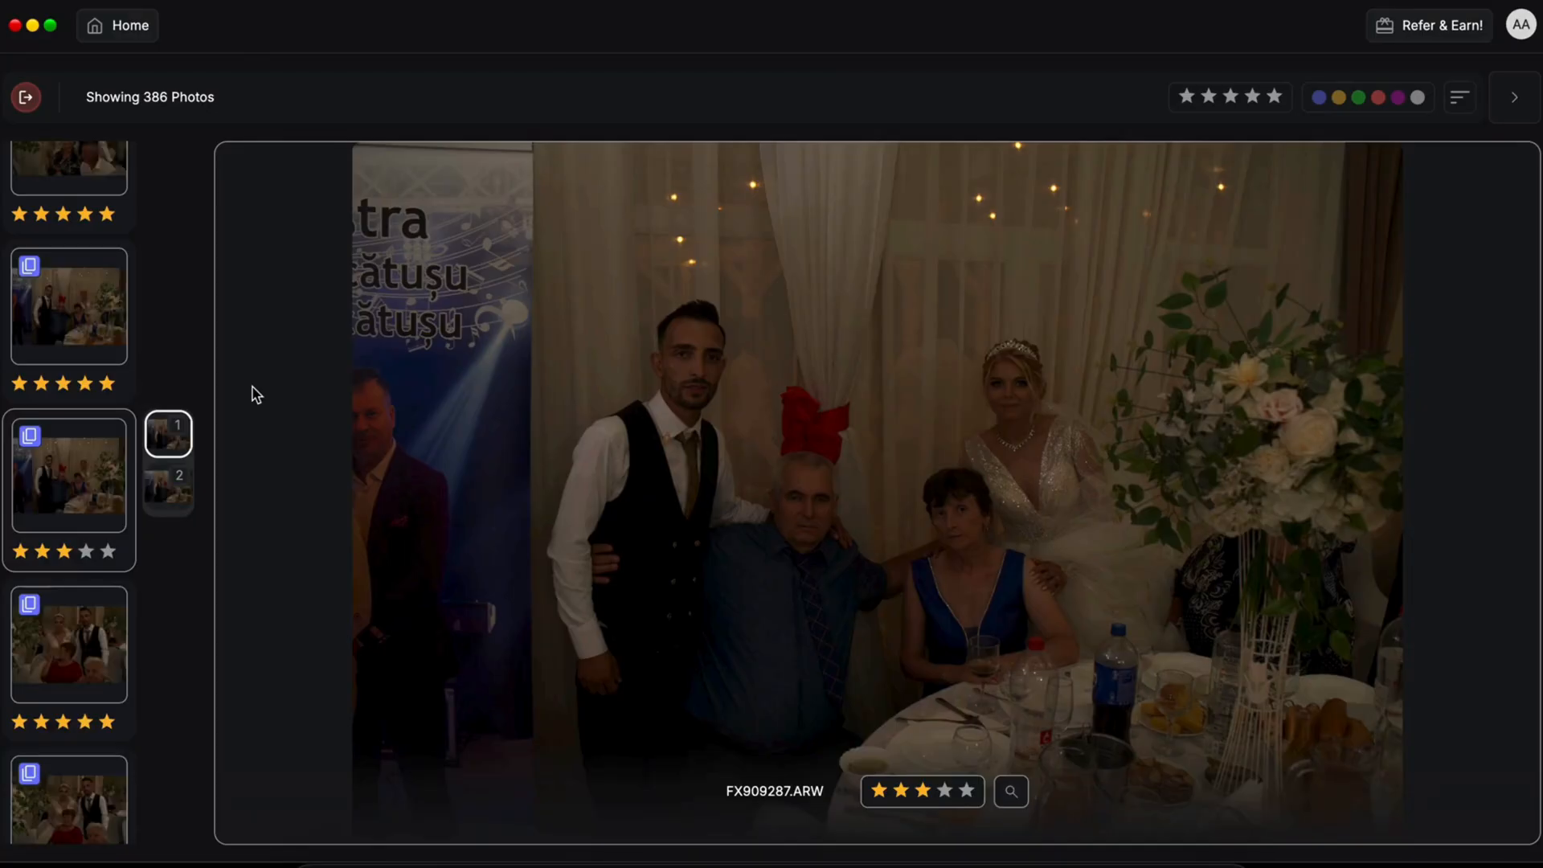
Step: Compare the stacked photos FX909287/FX909286 and FX909288/FX909289 one by one
scroll(48, 269, down, 3)
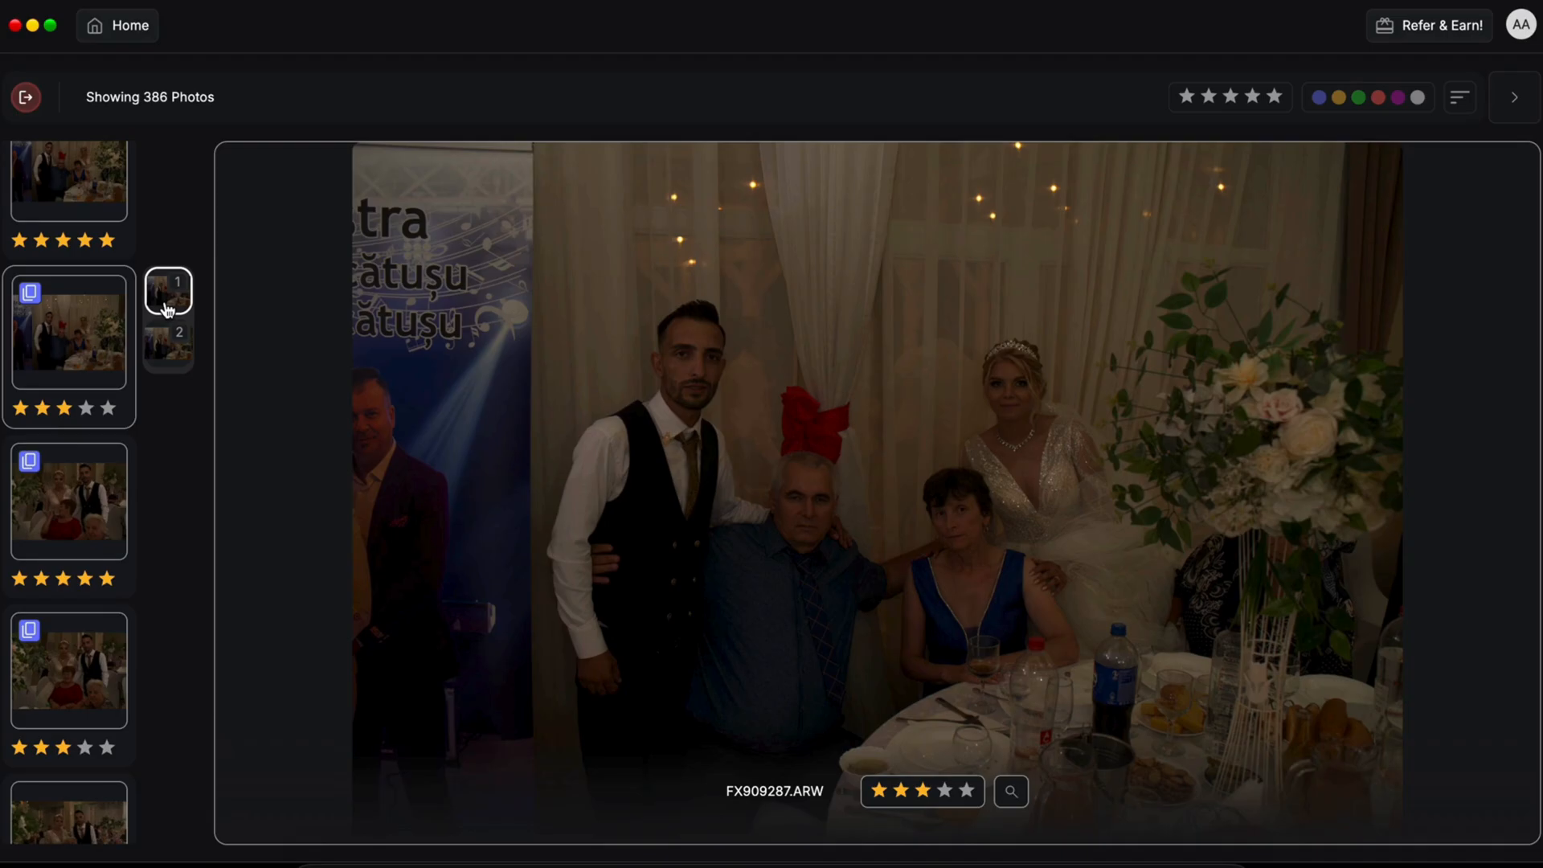
key(Right)
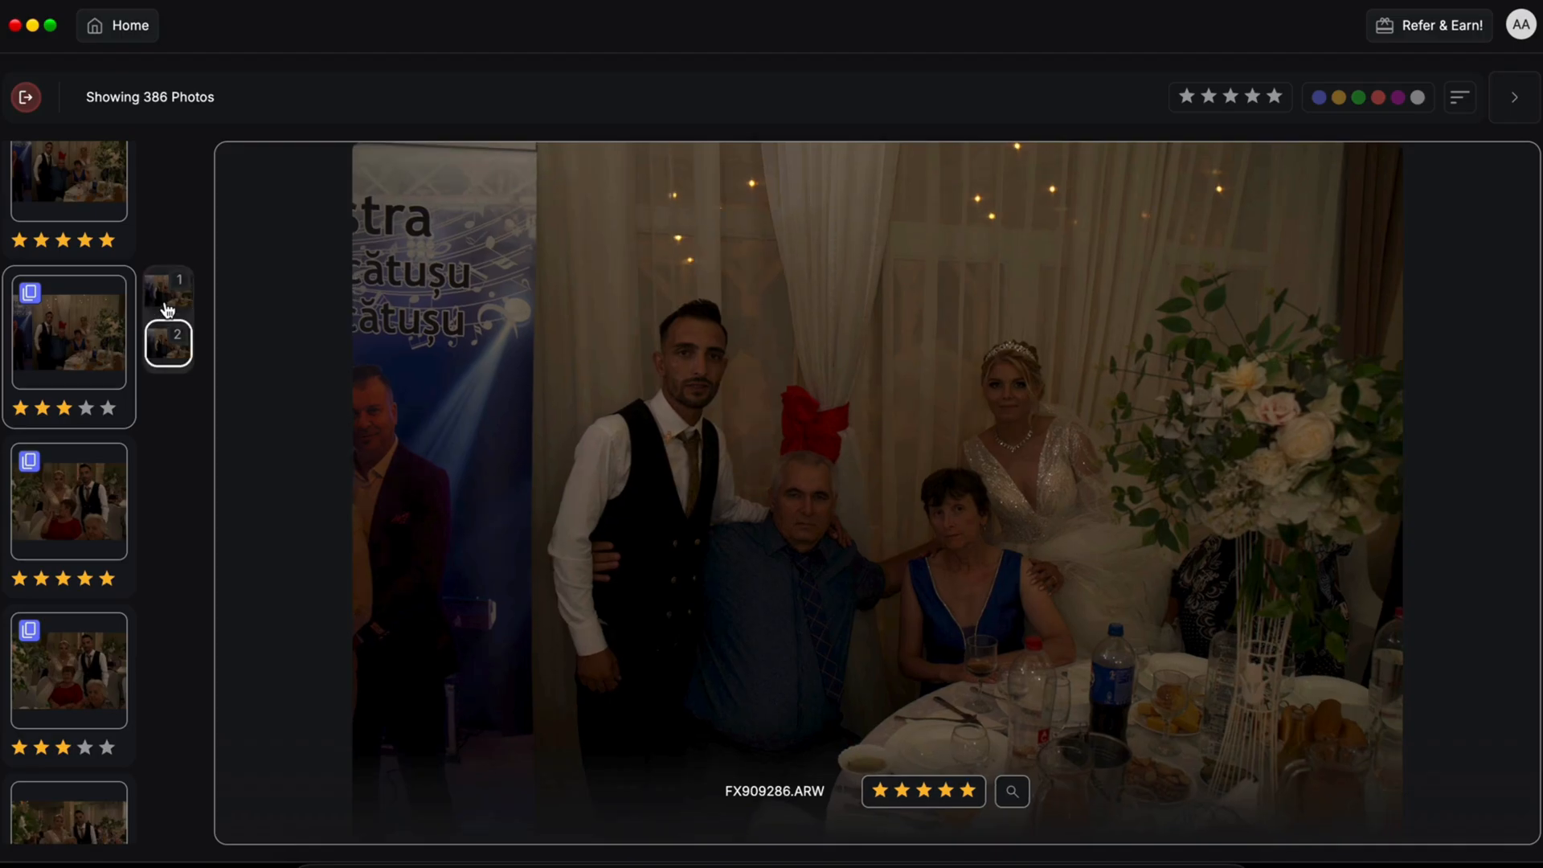
key(Left)
key(Right)
key(Left)
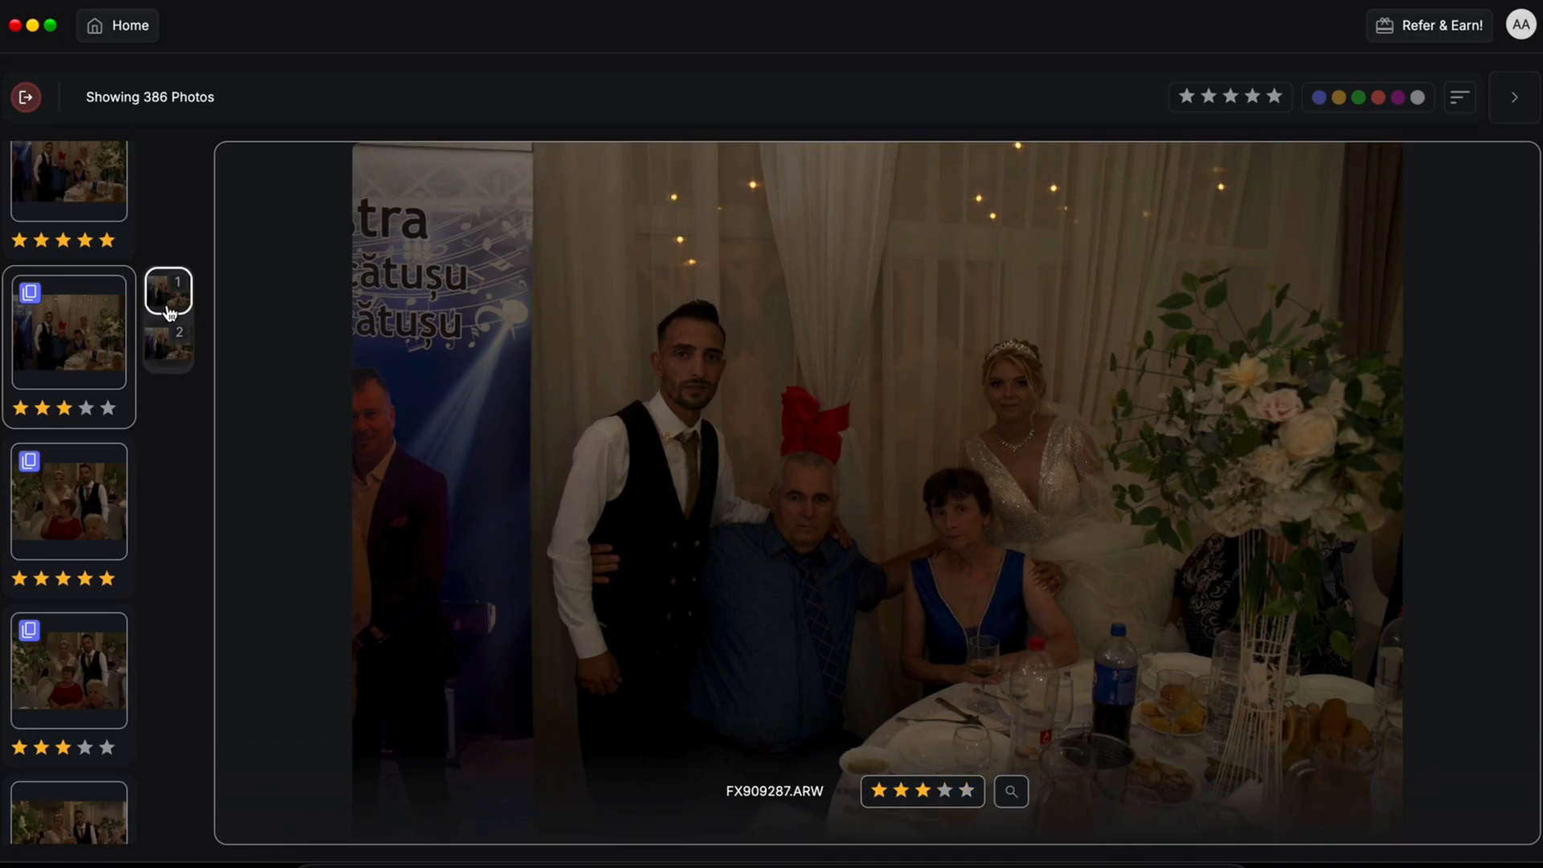
key(Right)
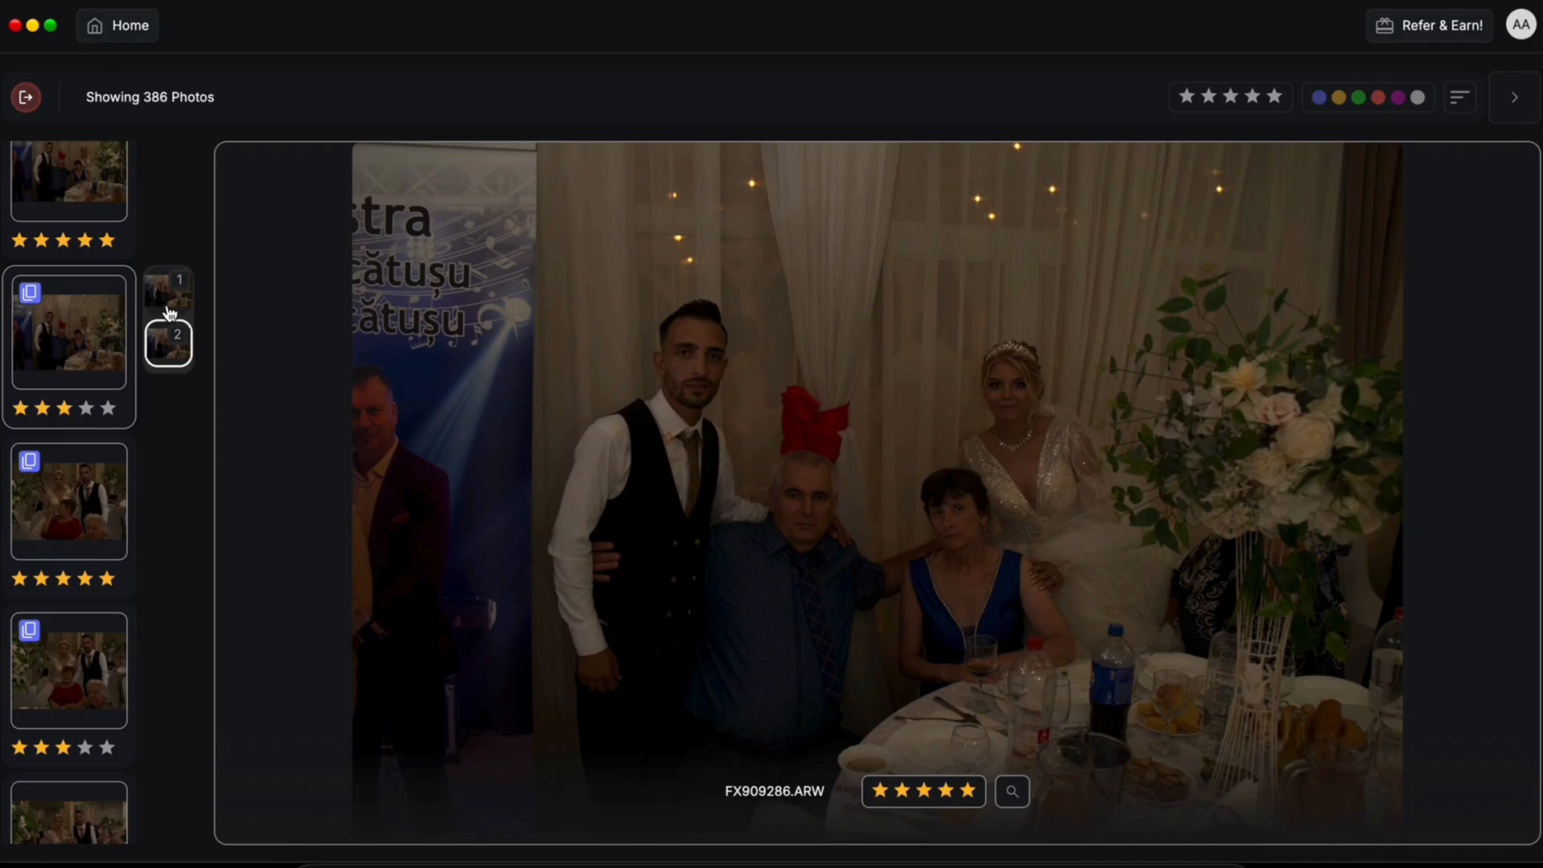
key(Right)
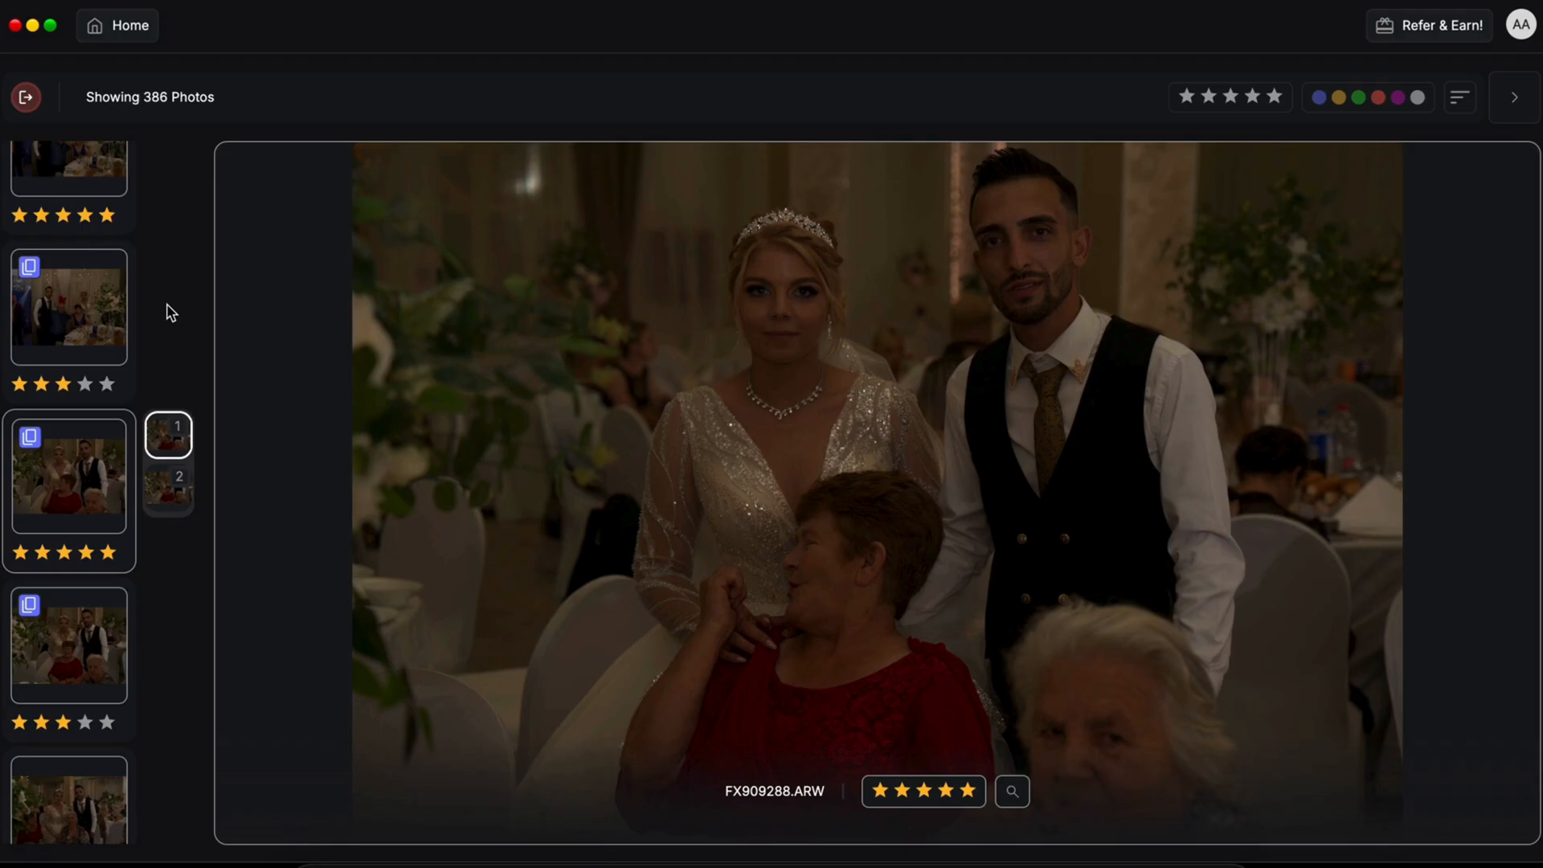
key(Right)
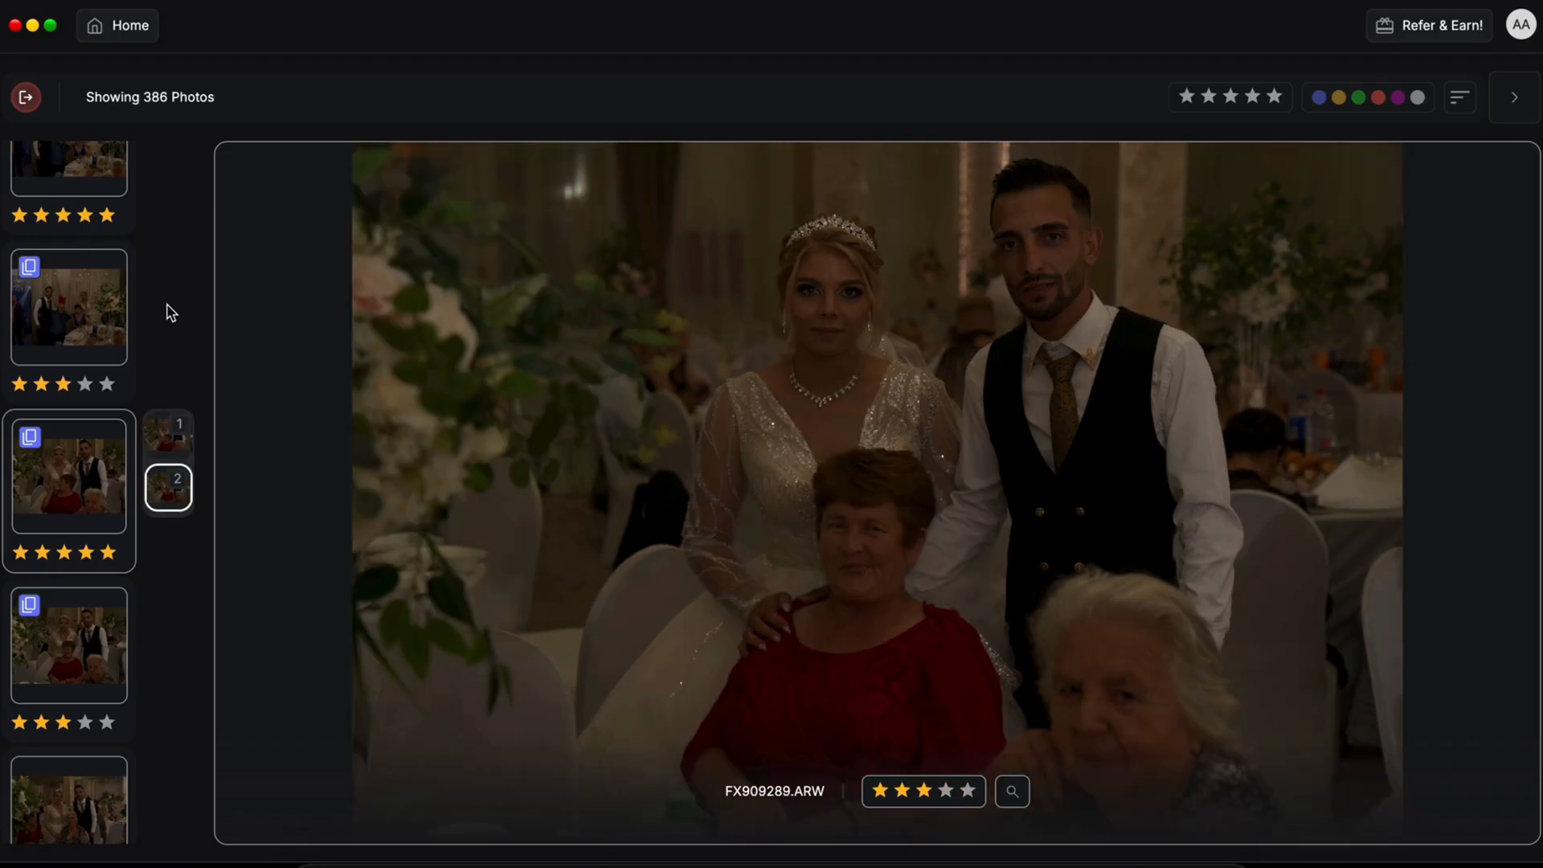
key(Left)
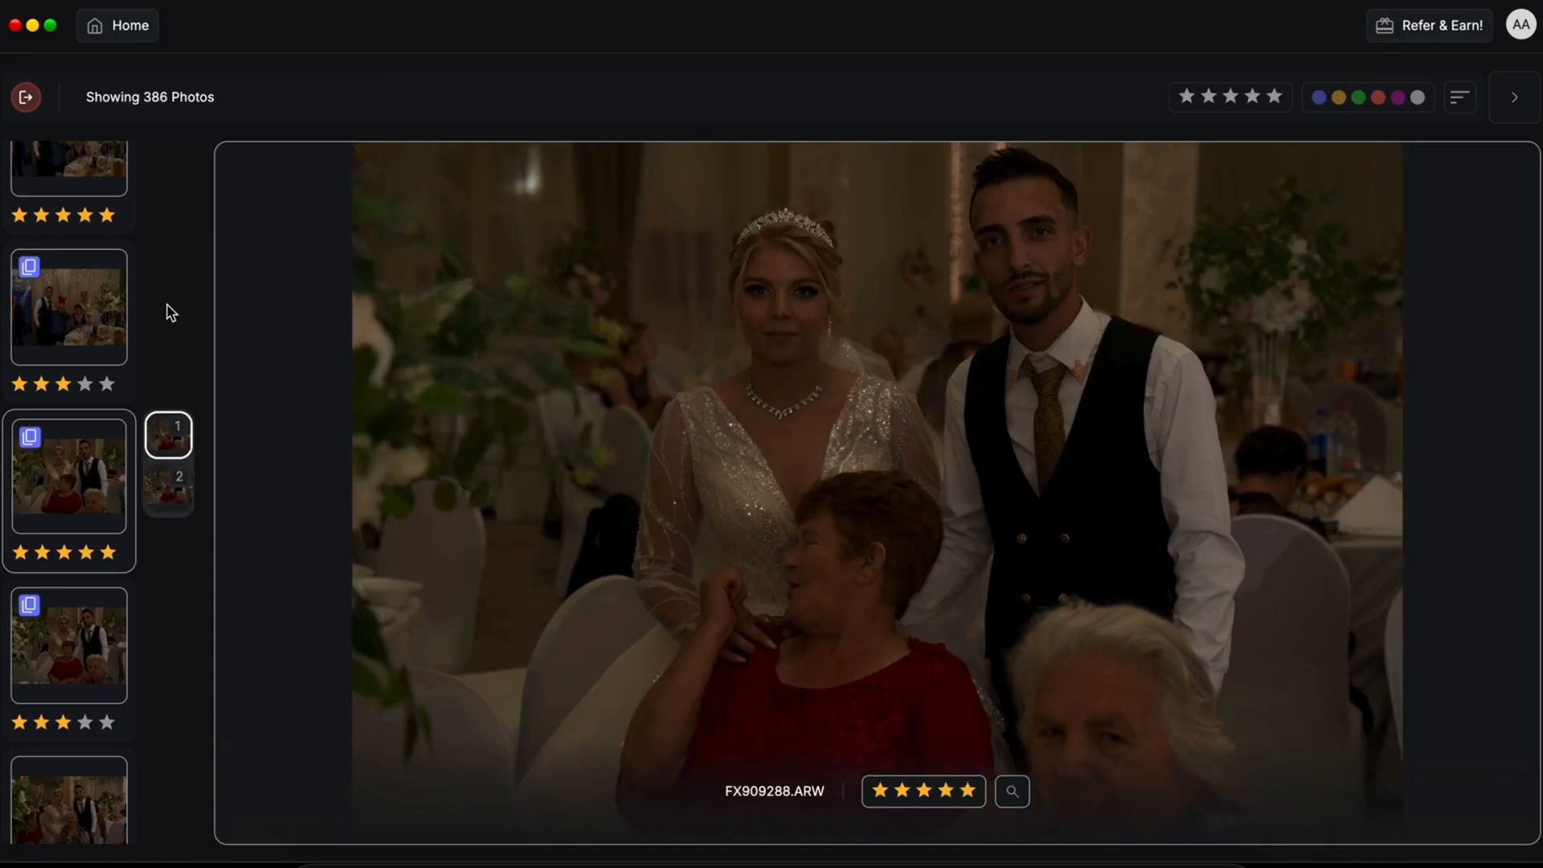
key(Right)
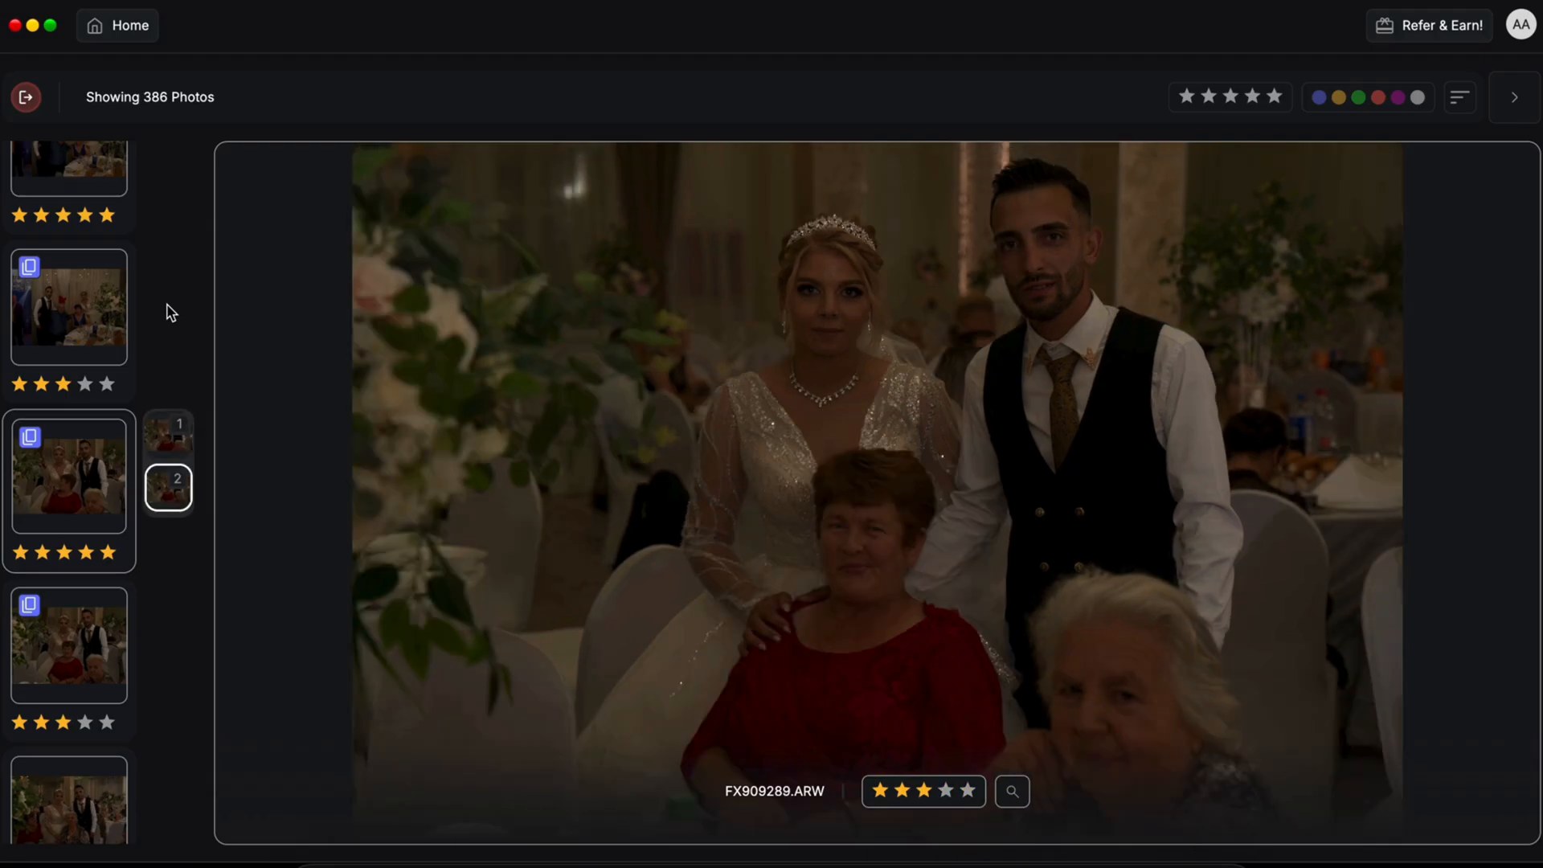
Step: Rate FX909289.ARW 5 stars, zoom in on the faces, and return to the grid
key(5)
key(z)
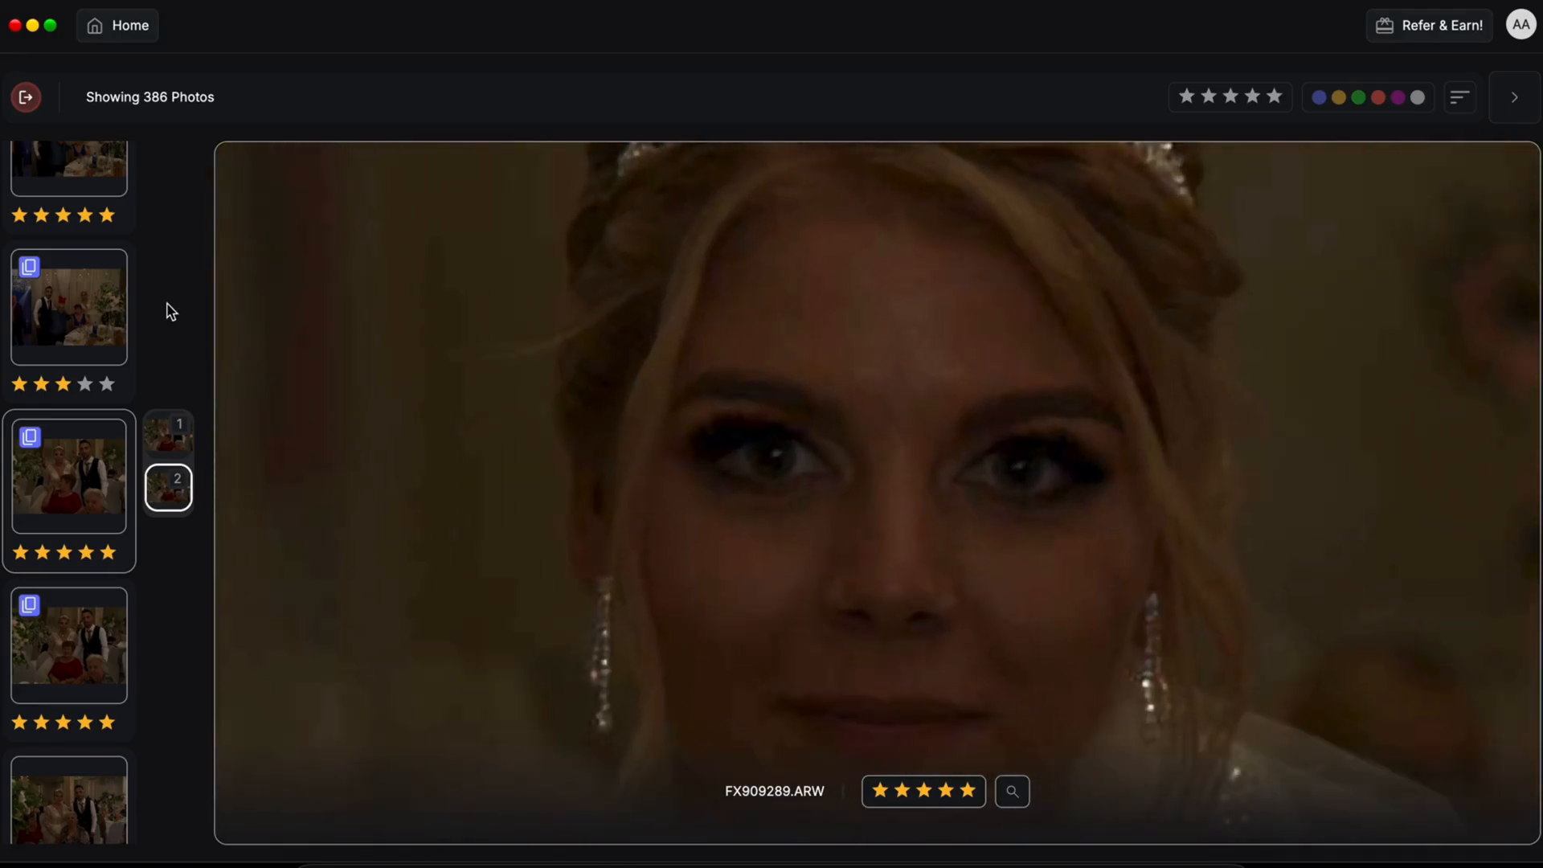
key(z)
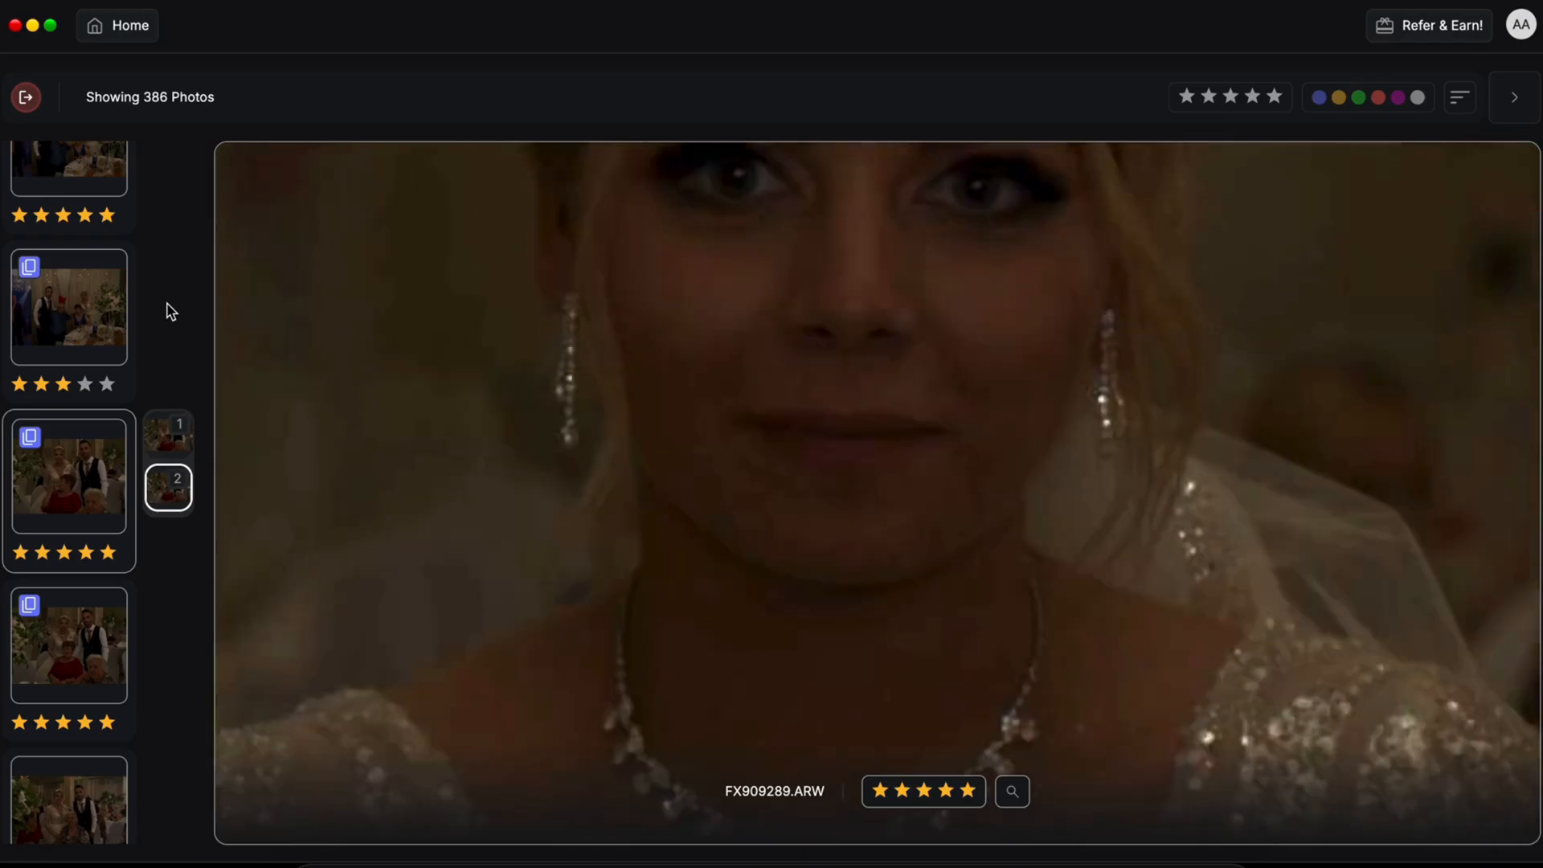
key(z)
key(z)
key(z)
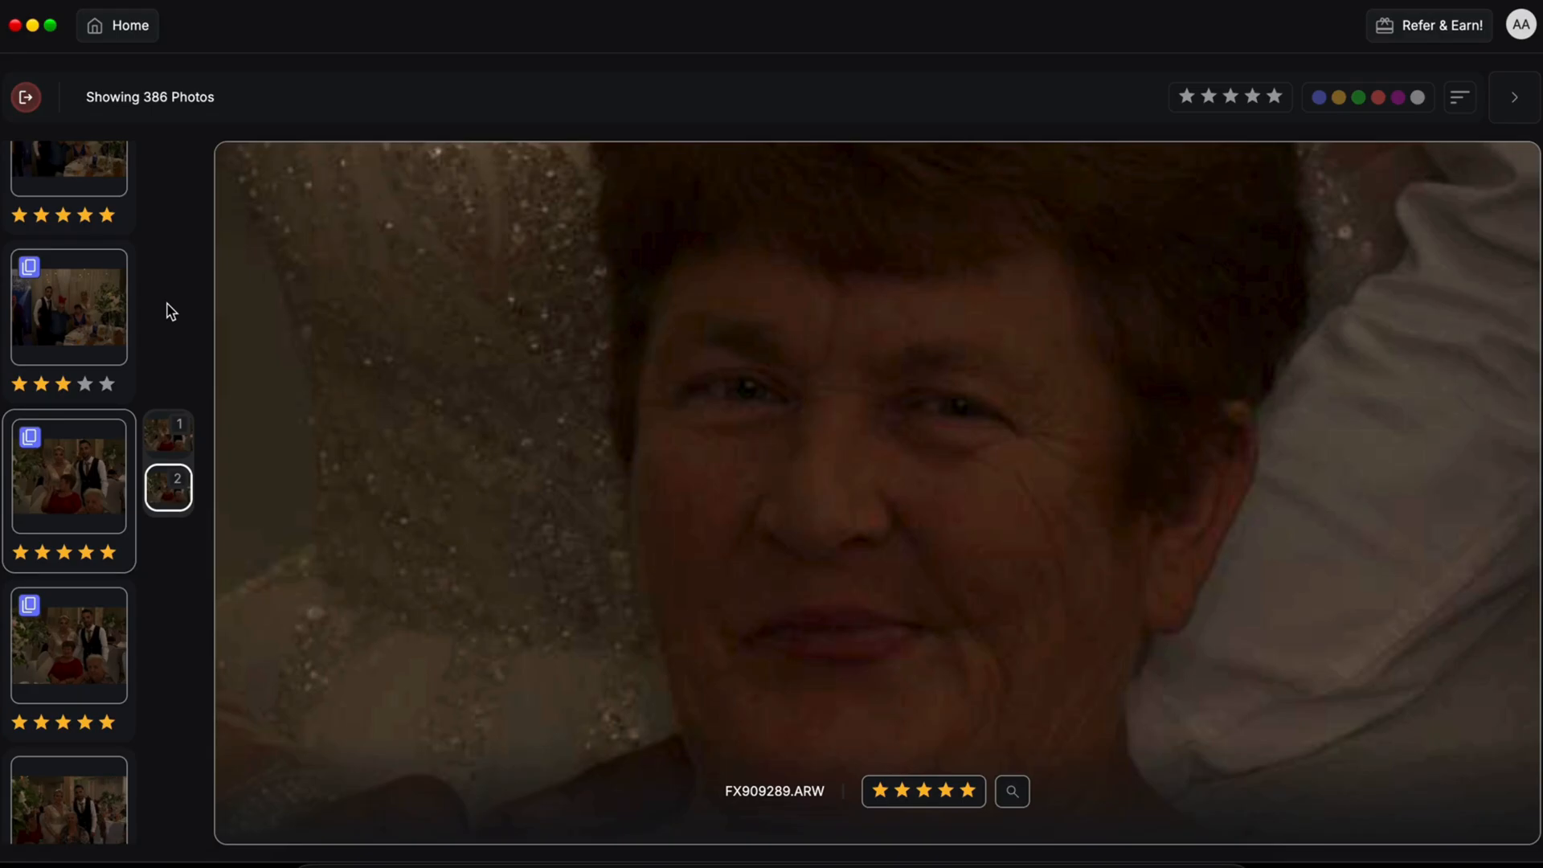
key(Escape)
scroll(448, 304, up, 2)
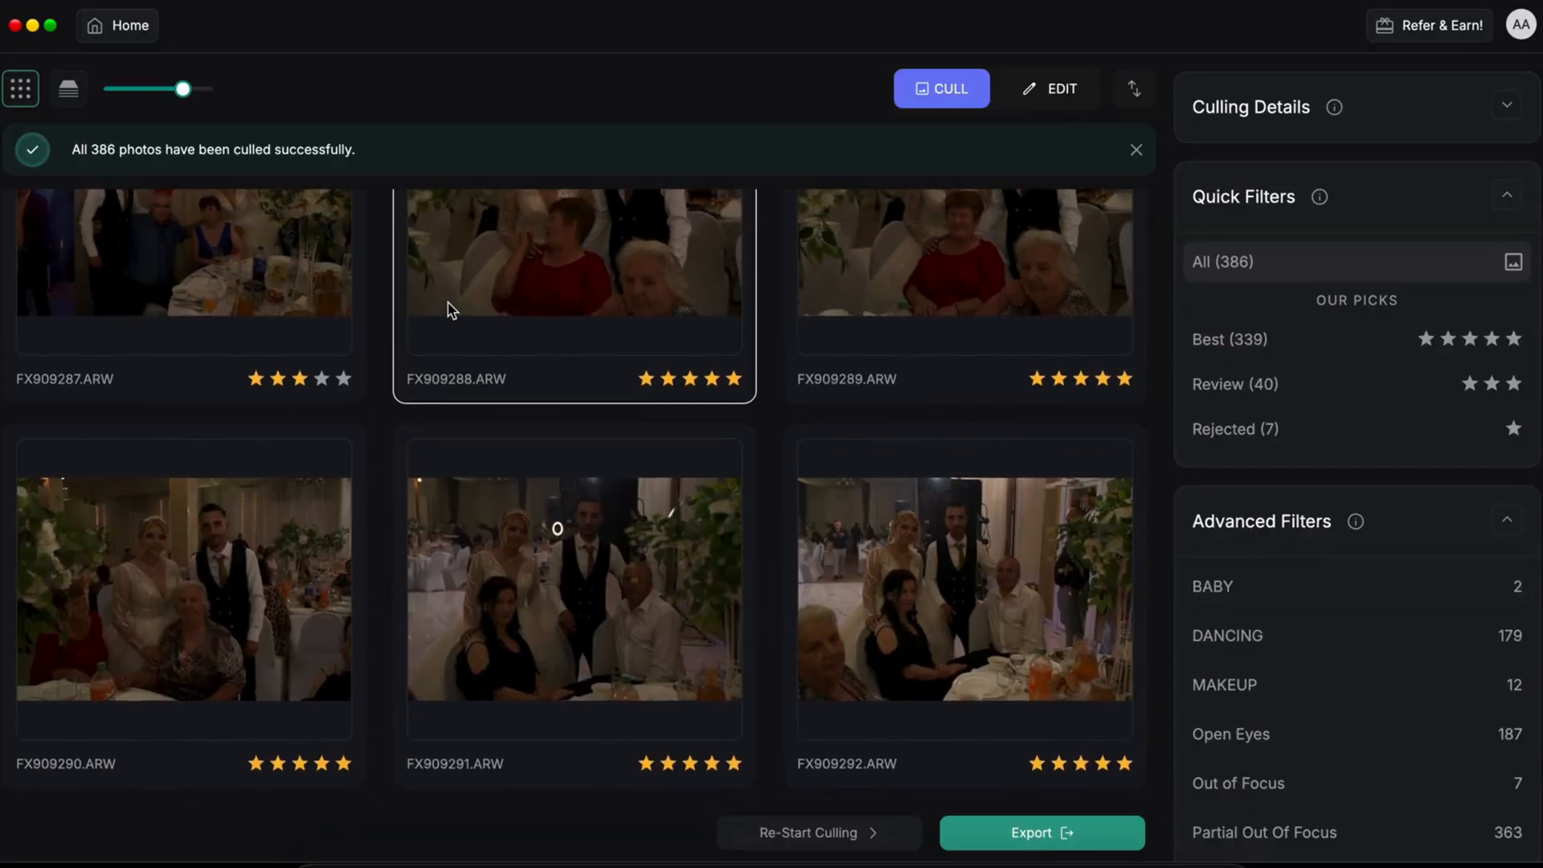
Step: Scroll the right panel to Key Faces and open FX909288.ARW on its own
scroll(1258, 663, down, 3)
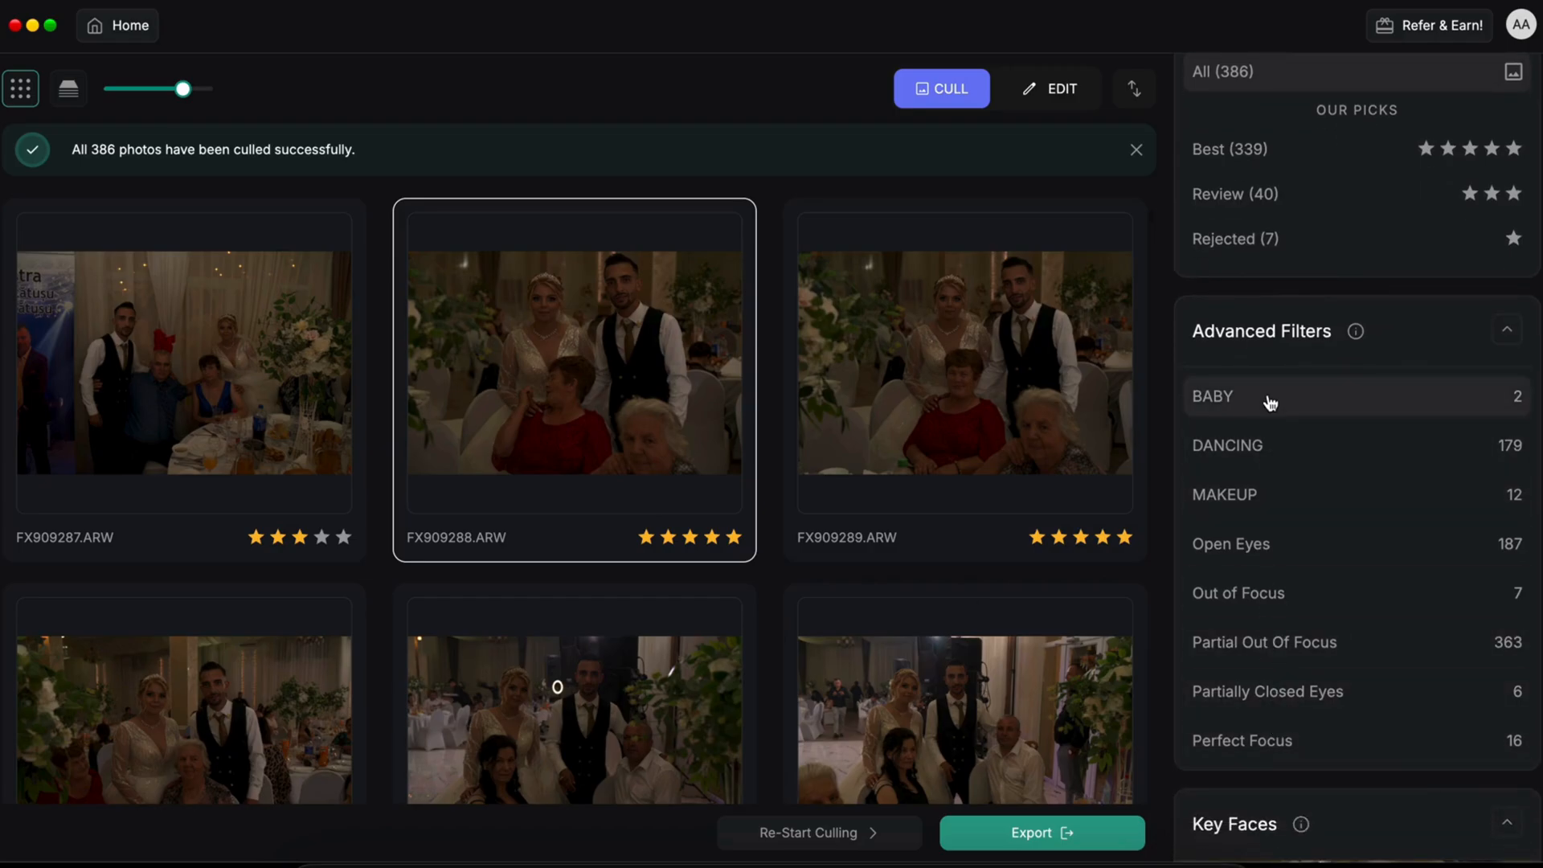
scroll(1270, 535, down, 6)
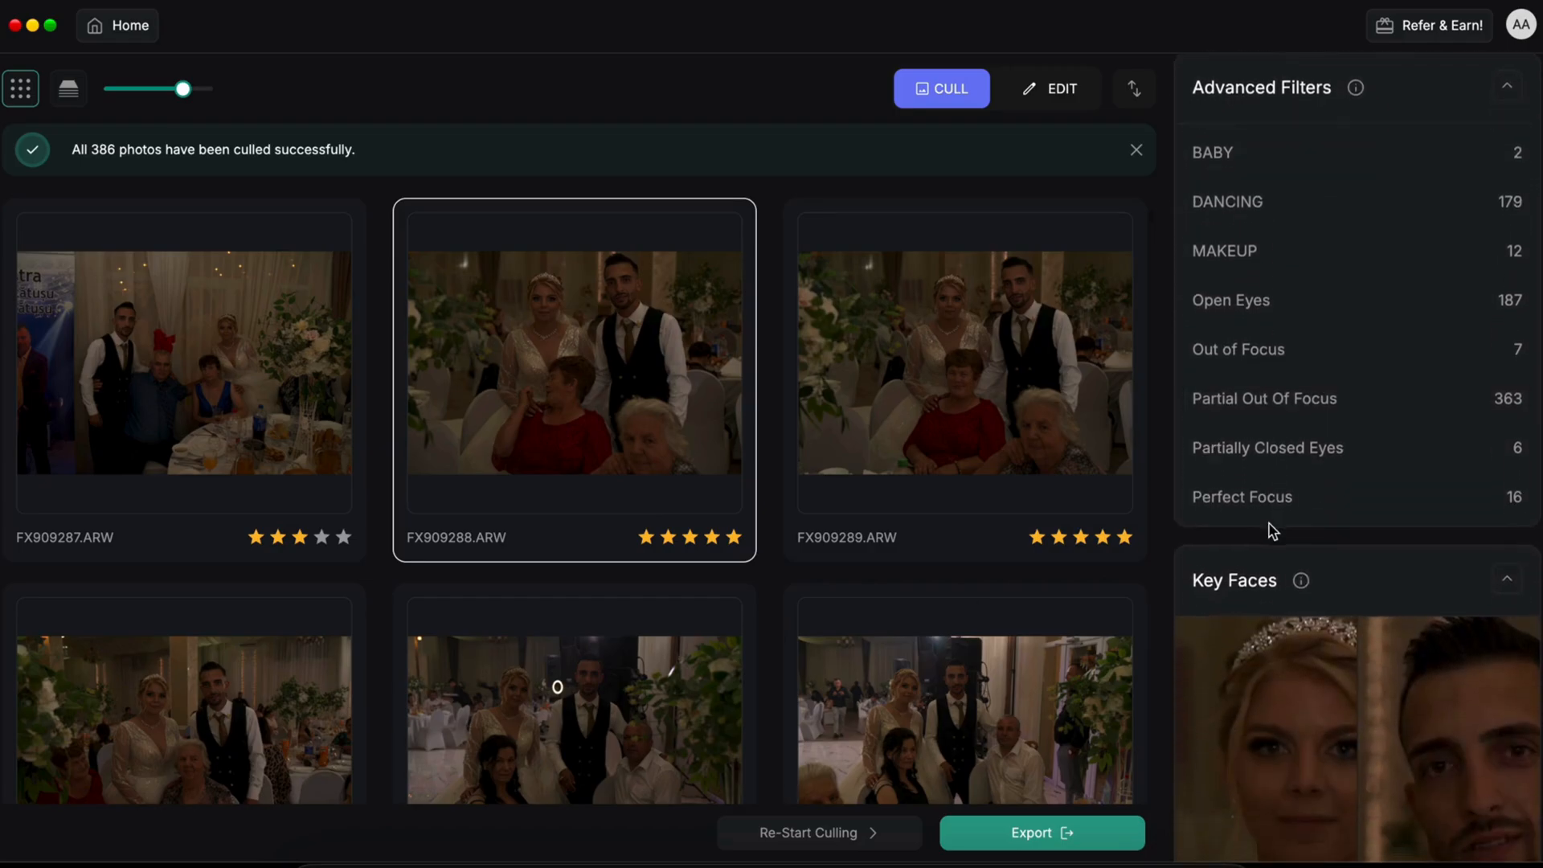
scroll(1269, 530, down, 1)
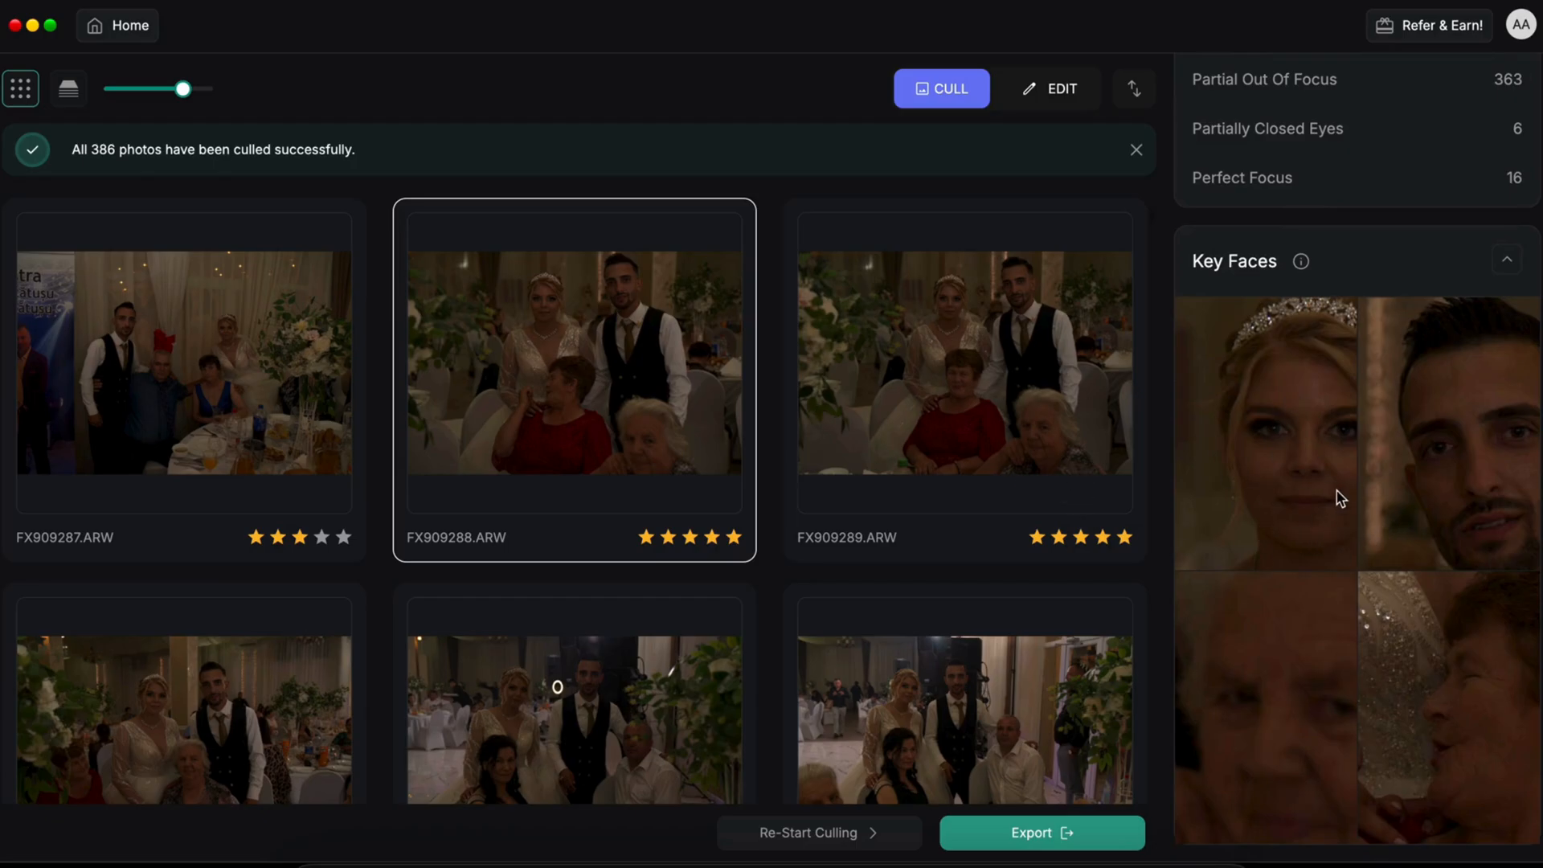
double_click(713, 399)
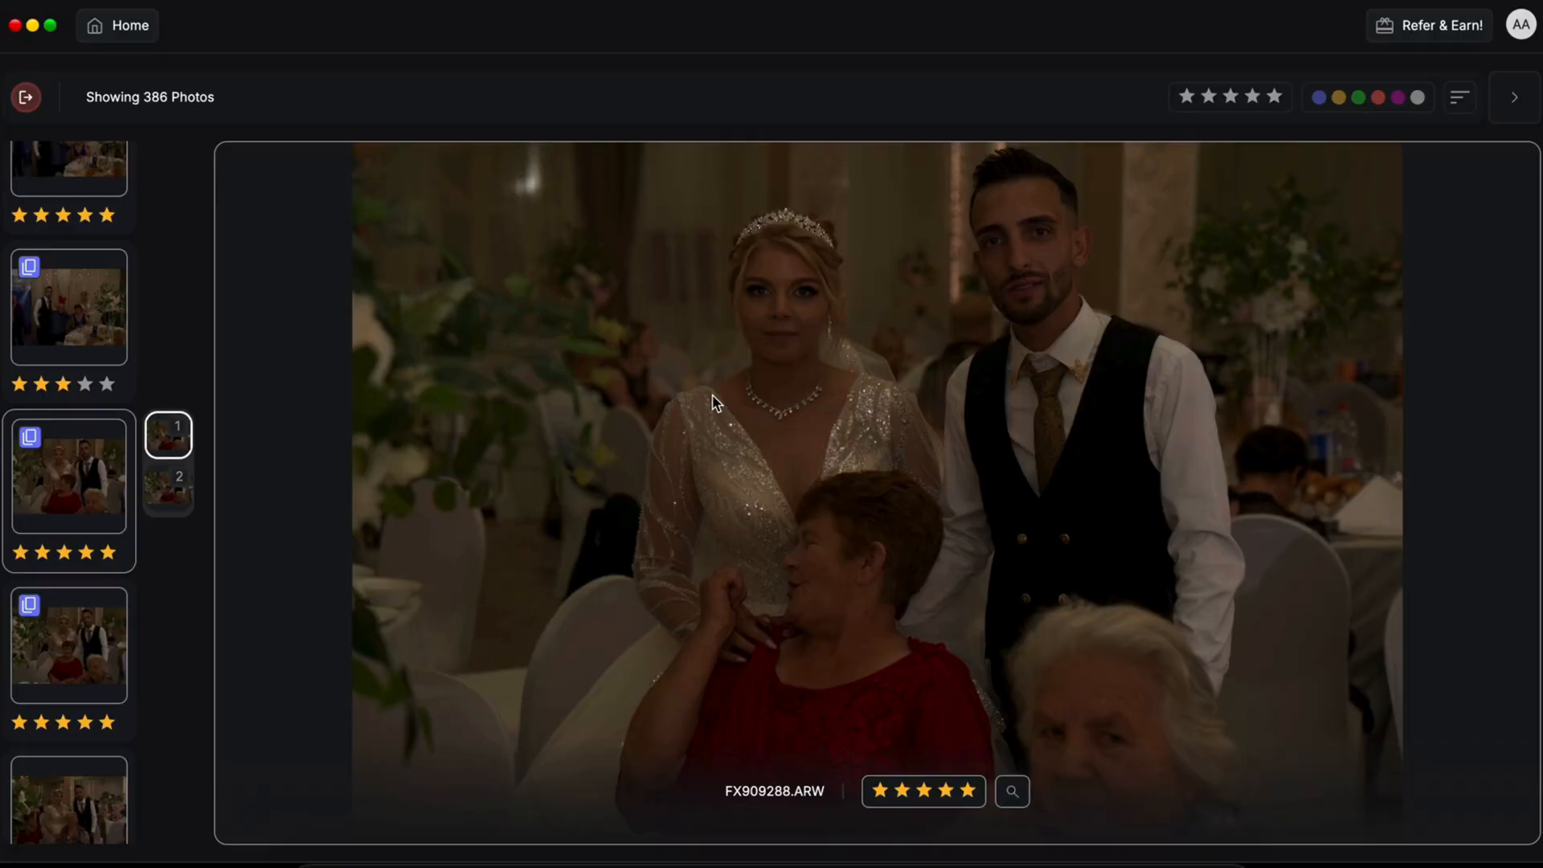
Step: Show the Key Faces panel and step through FX909289 and FX909291, back to FX909286.ARW
click(1516, 112)
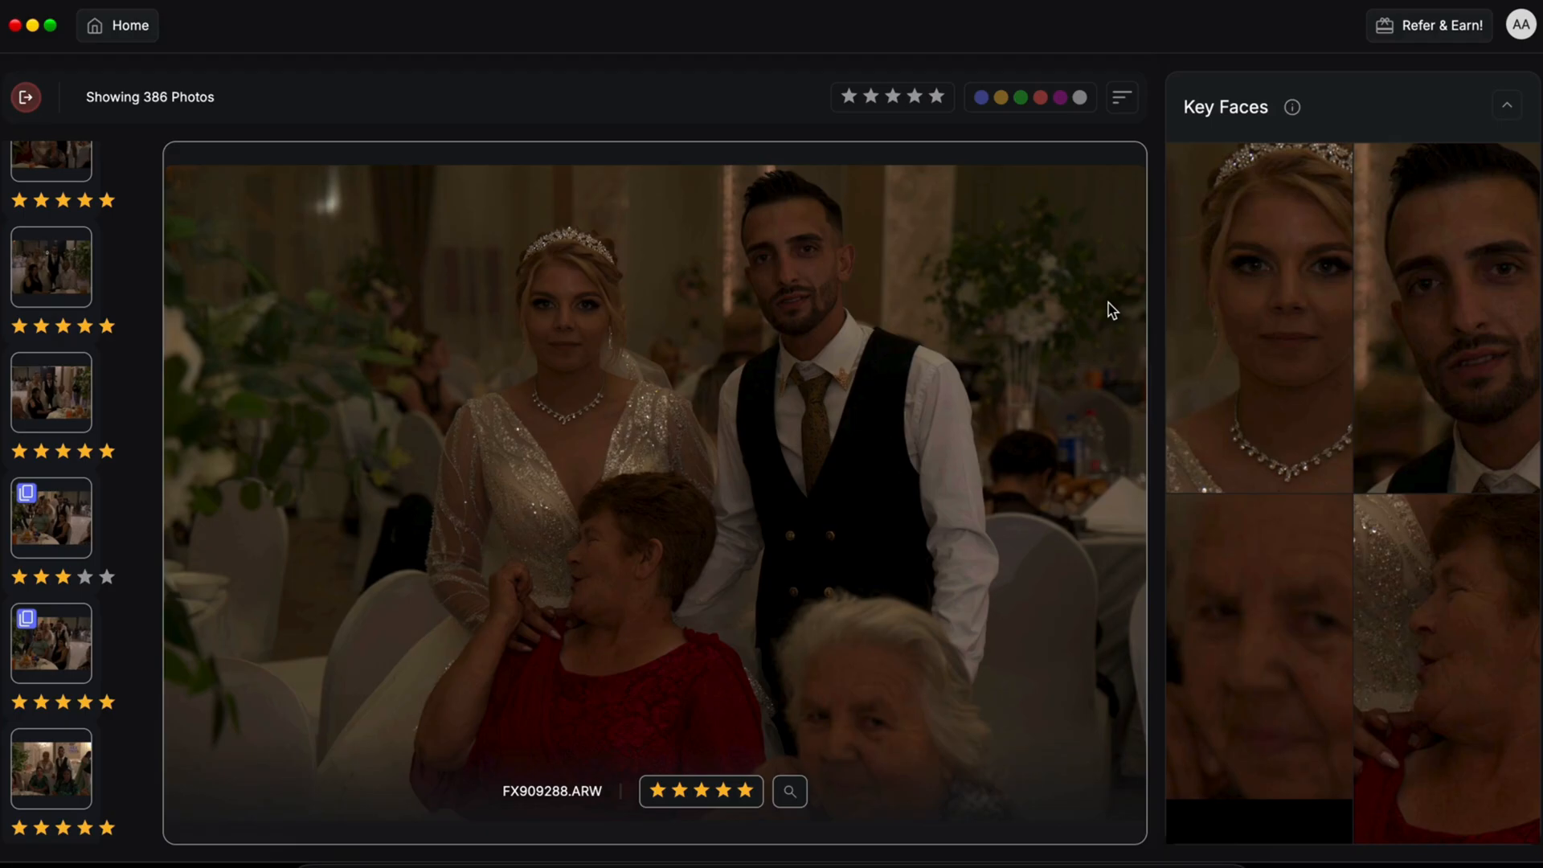
key(Right)
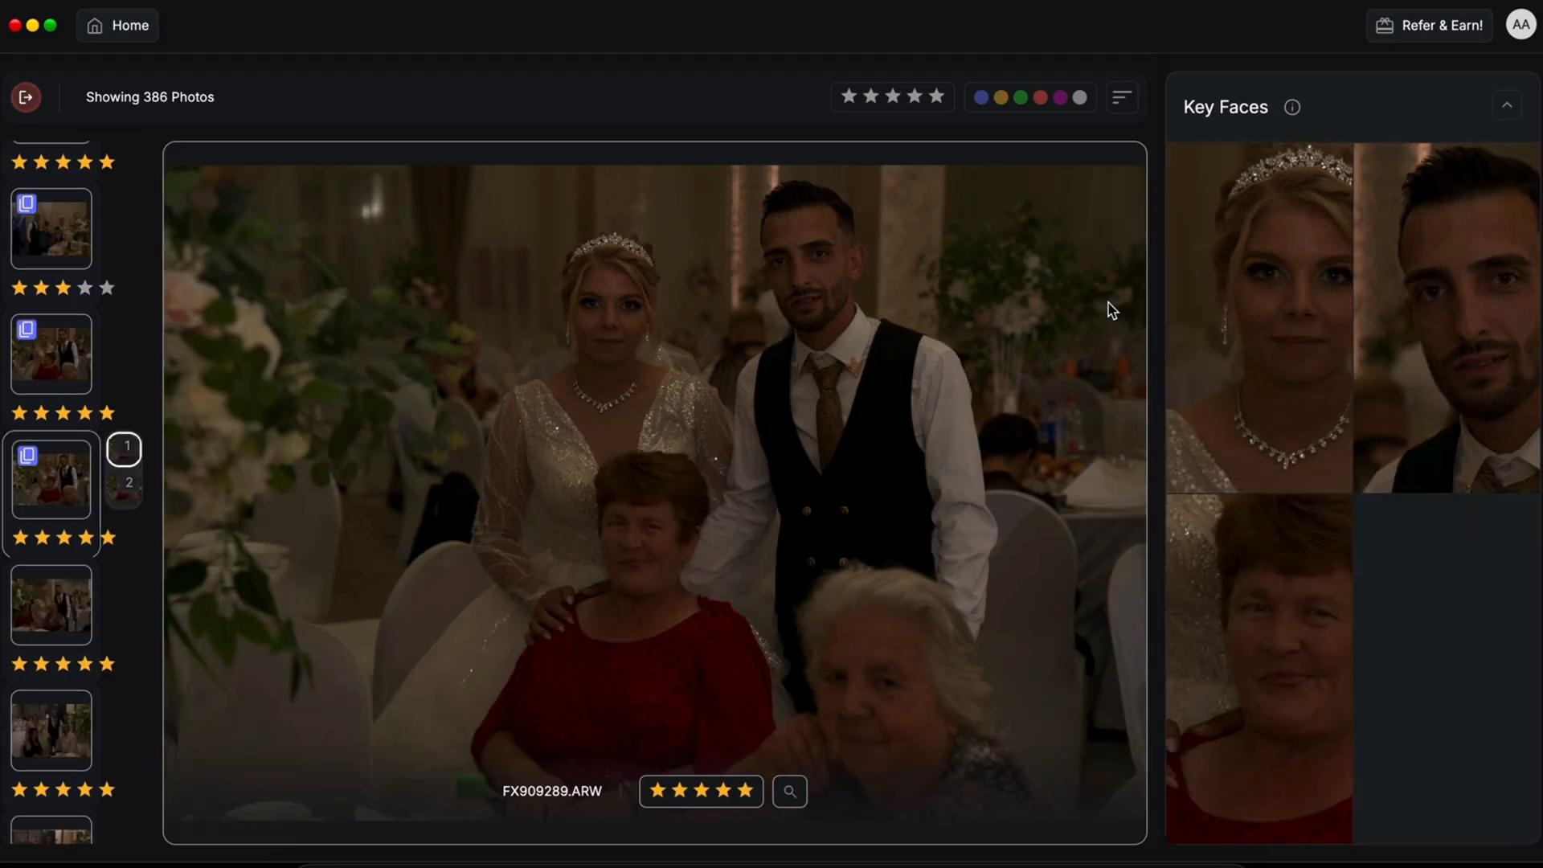
key(Right)
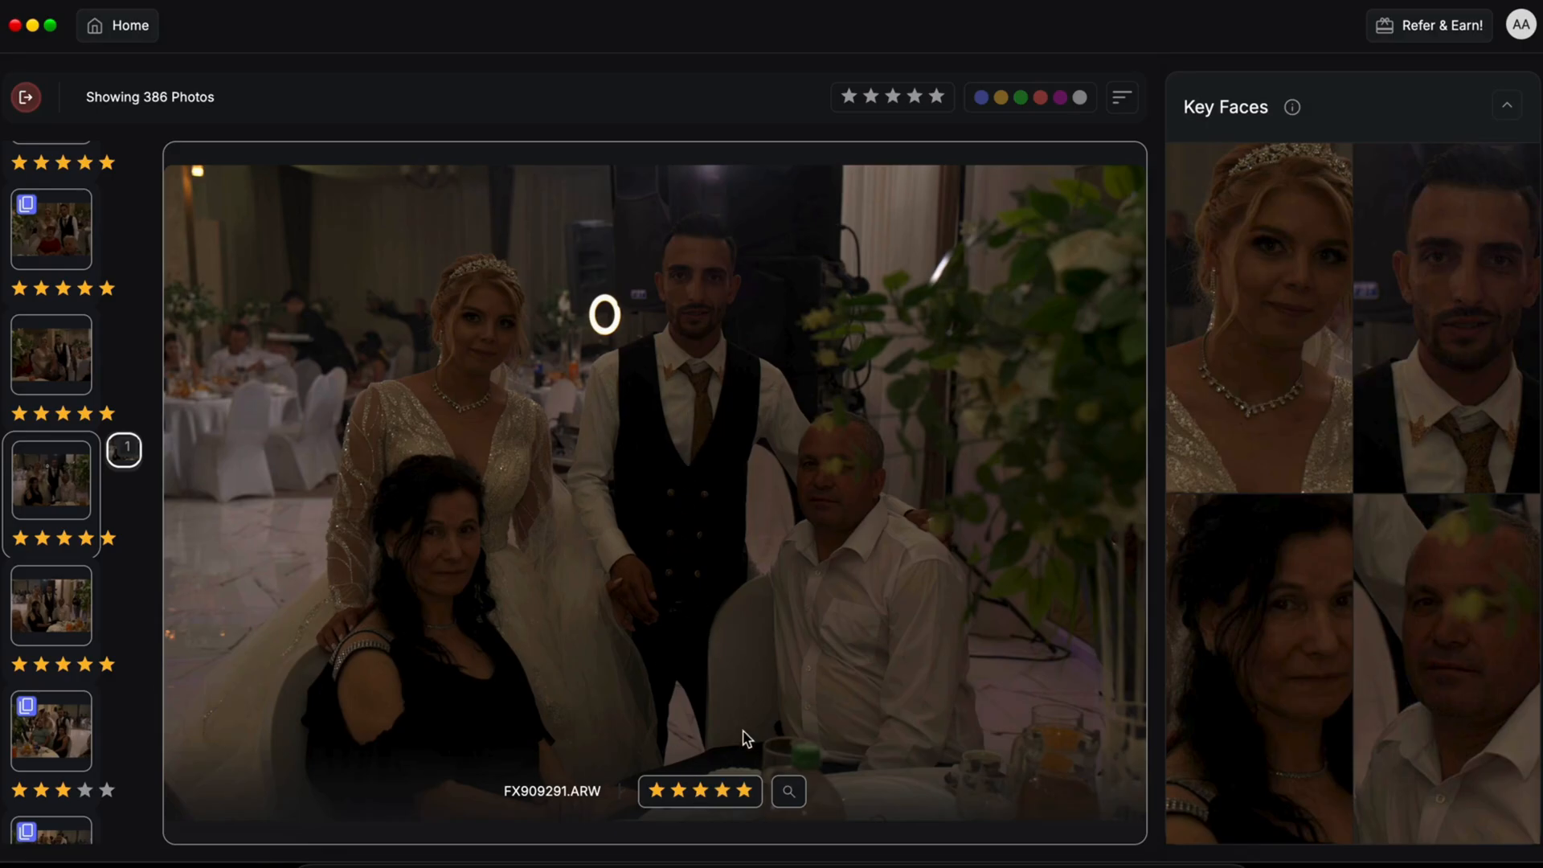
key(Left)
key(Left)
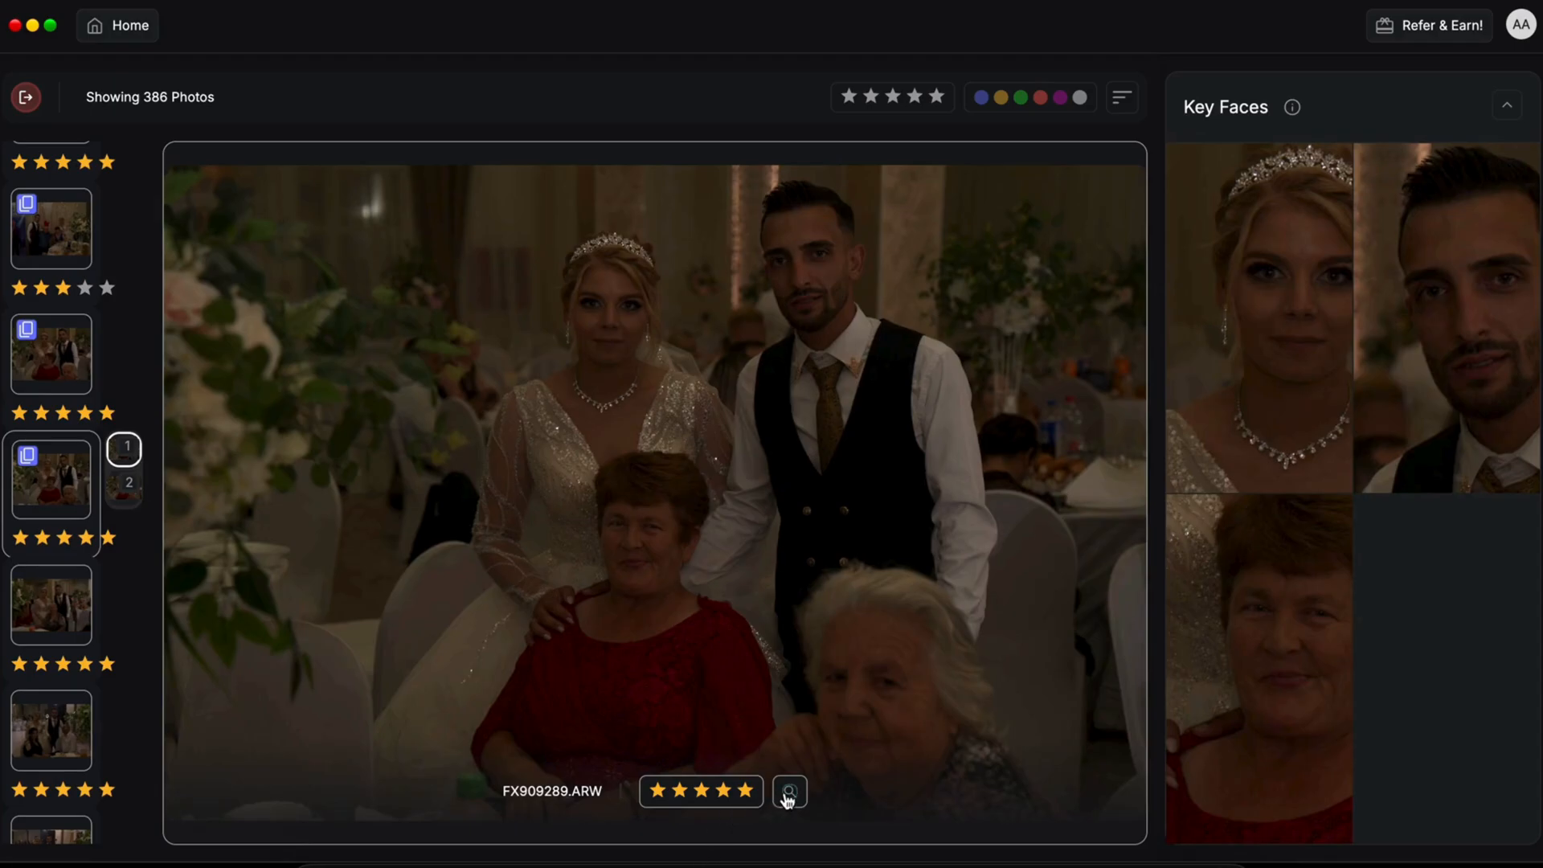
key(Left)
key(Left)
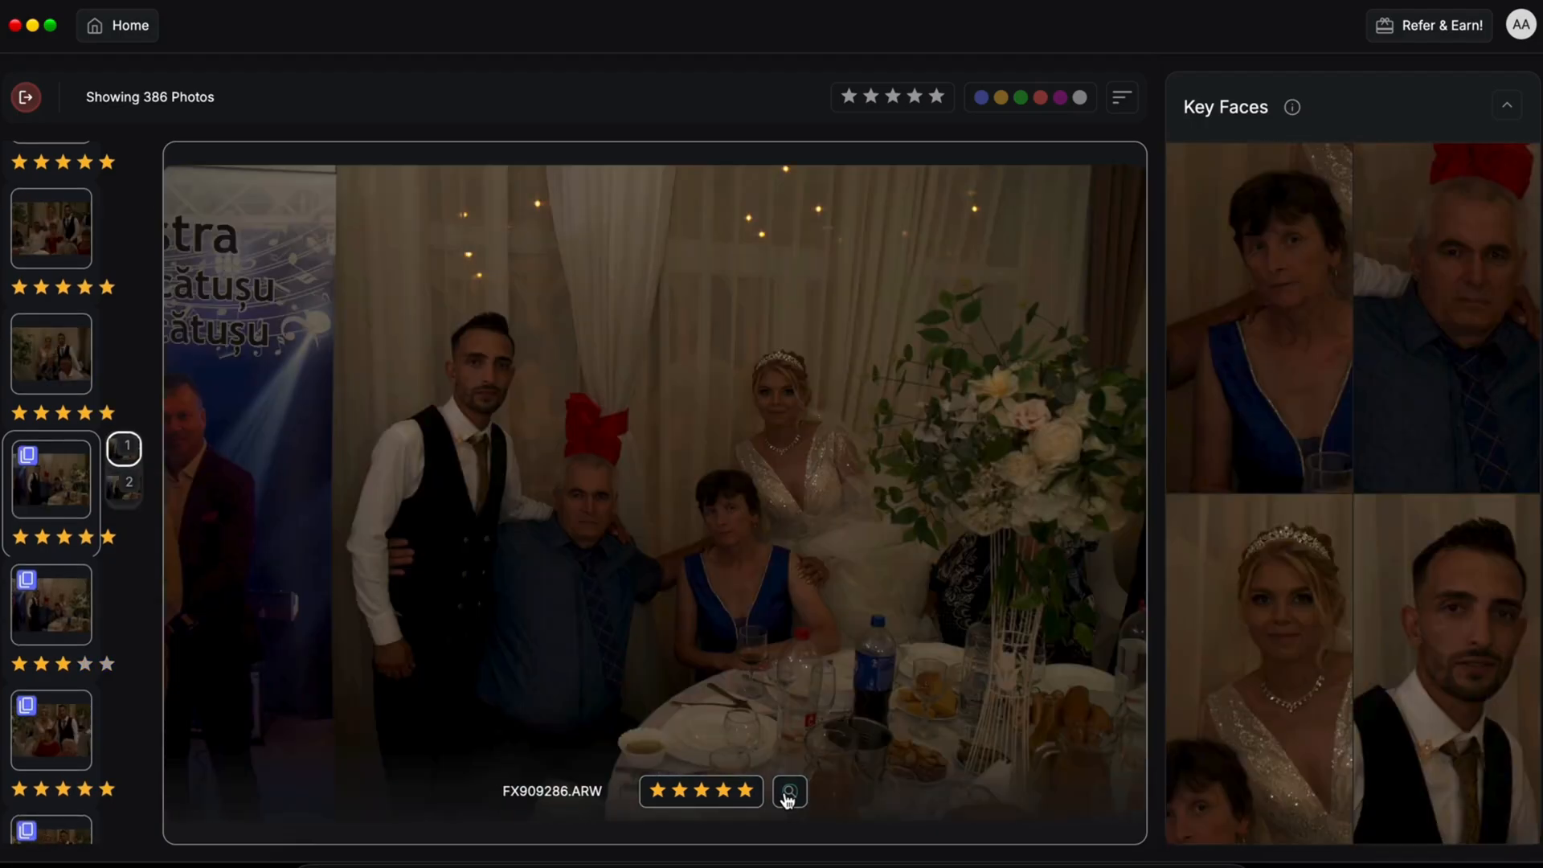
Step: Compare FX909286.ARW and FX909287.ARW side by side, zooming on faces, then exit Survey Mode
click(790, 791)
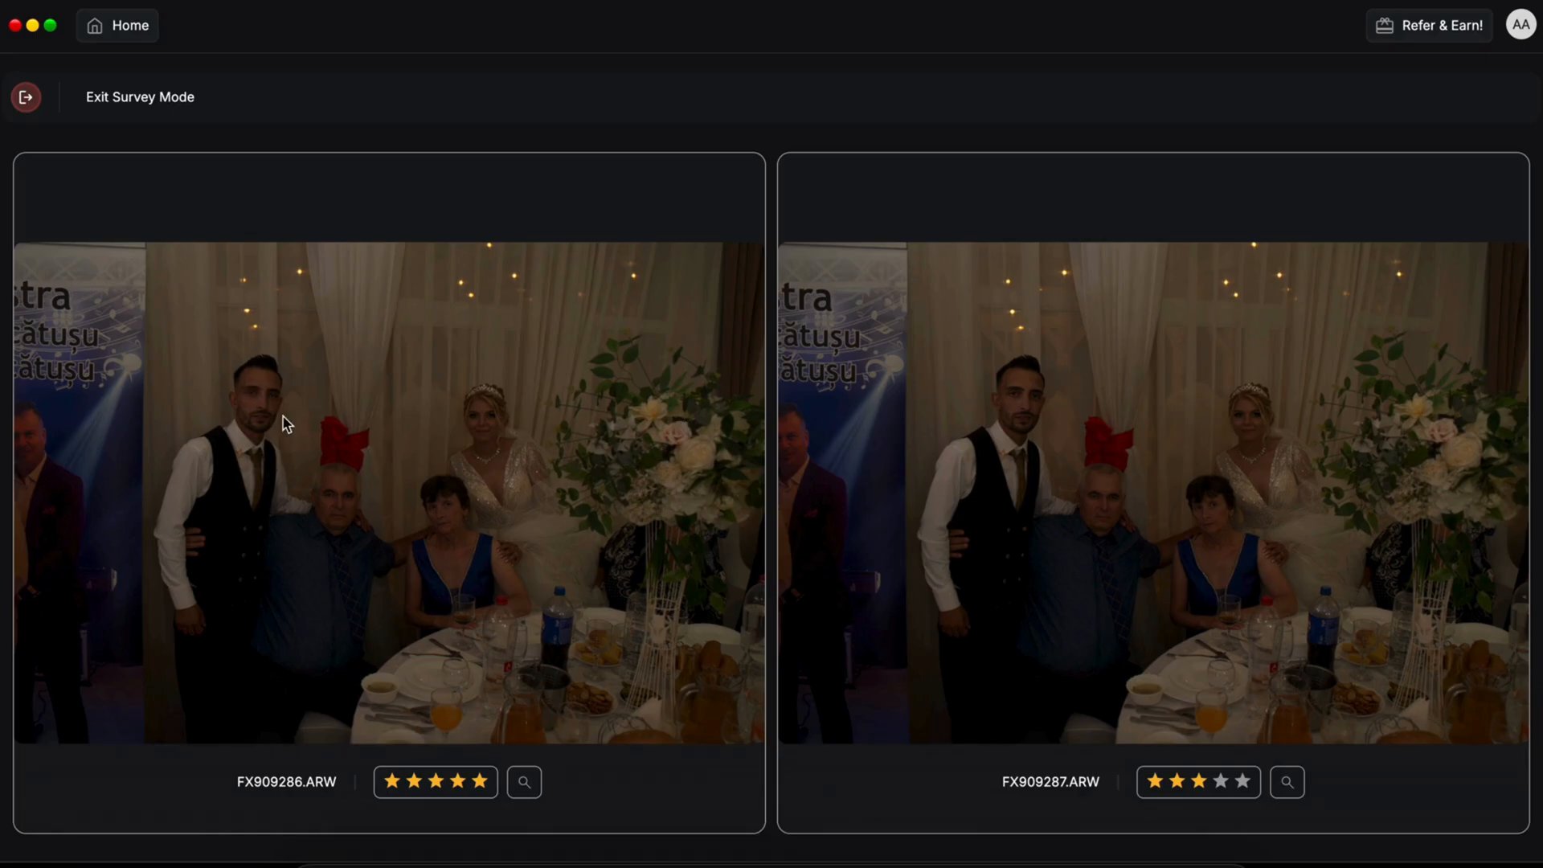
scroll(262, 414, up, 3)
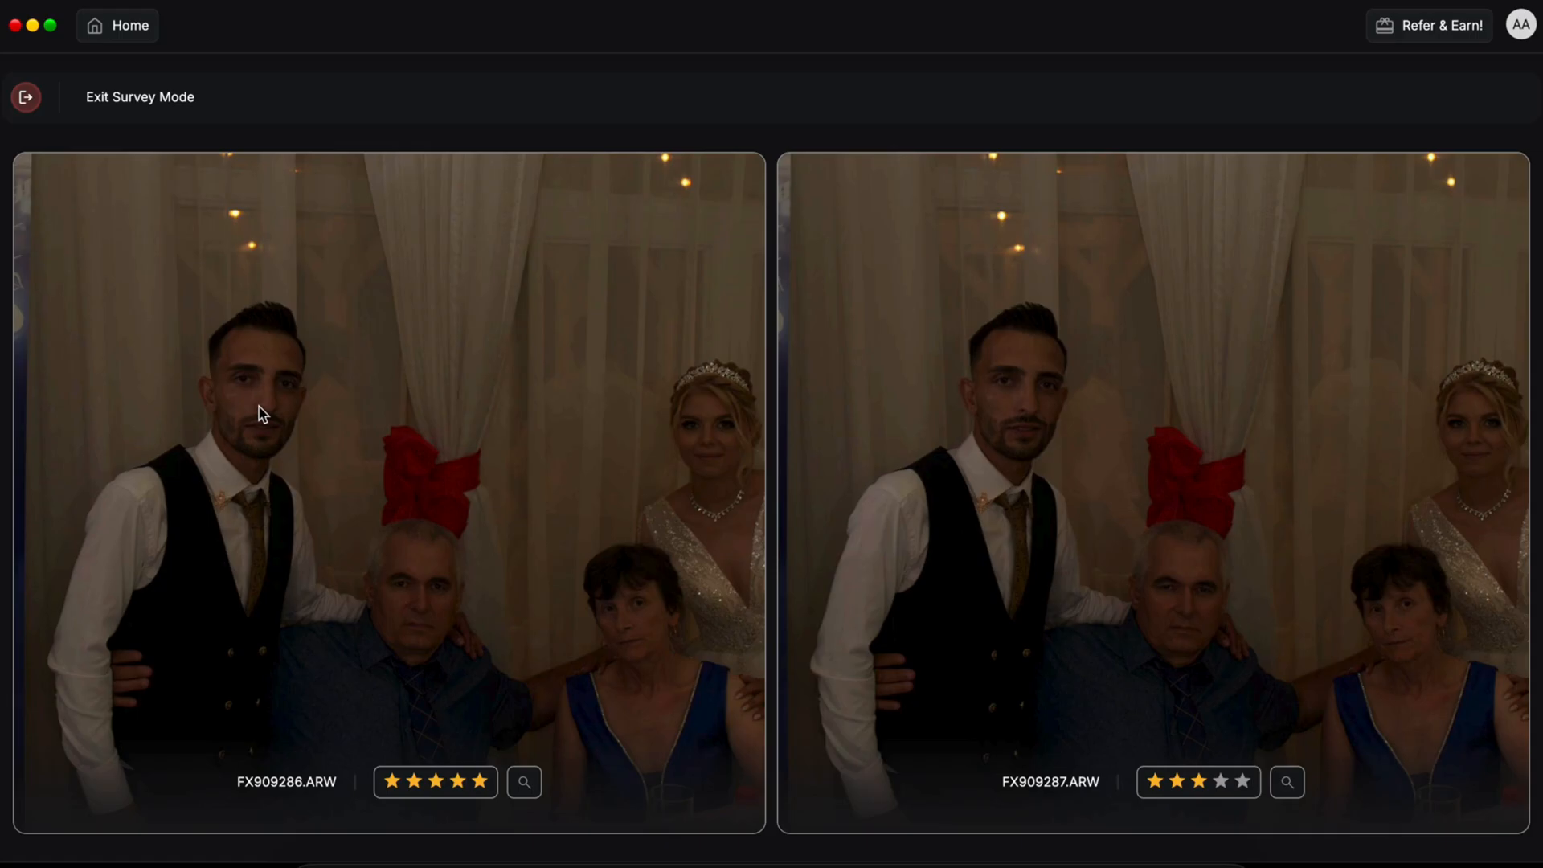
scroll(418, 543, down, 3)
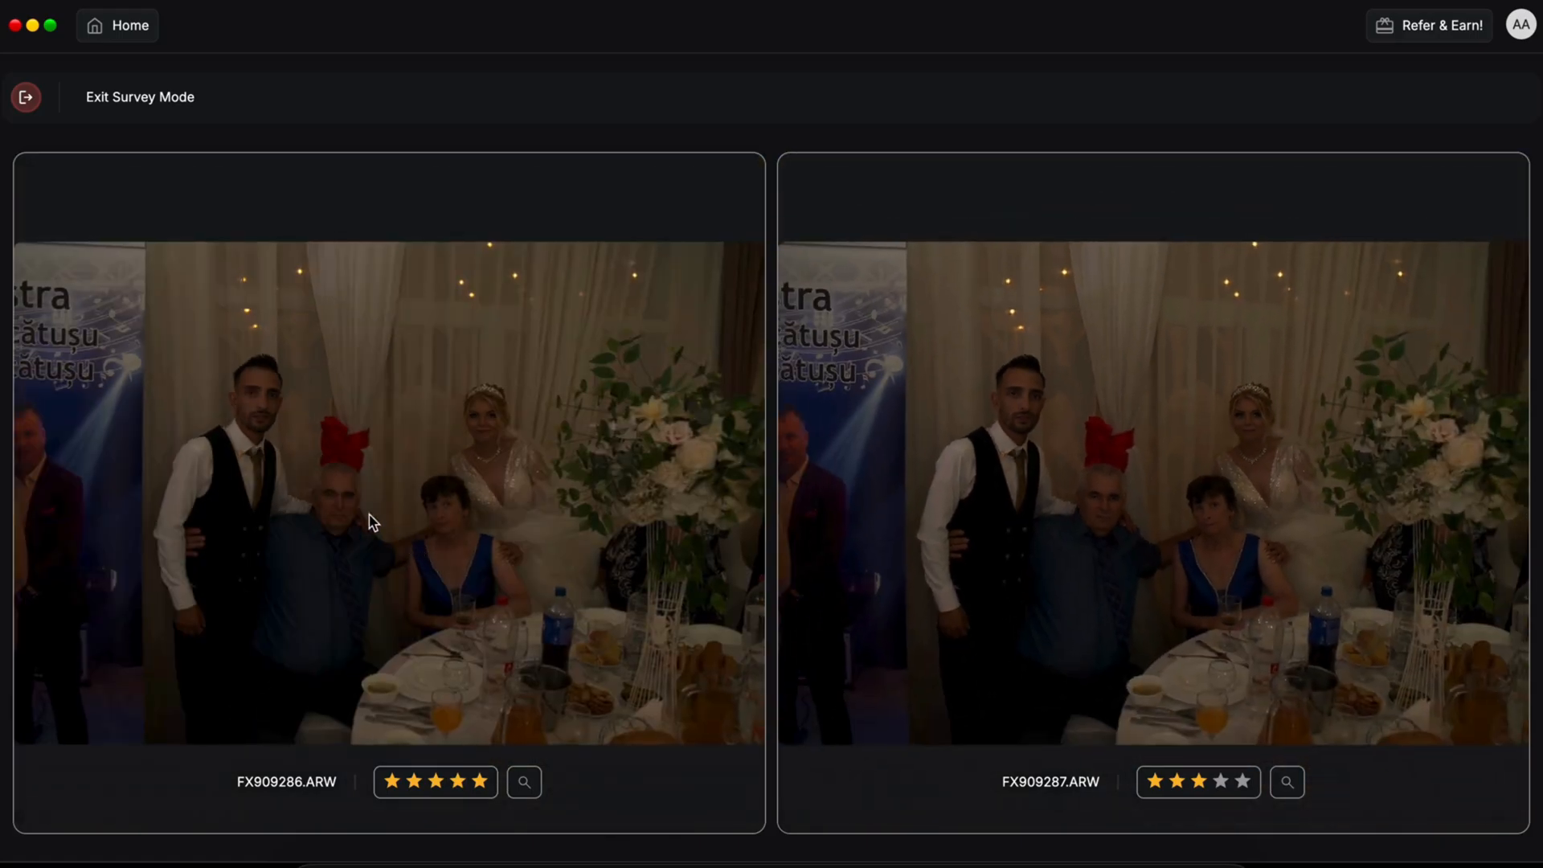
scroll(342, 514, up, 3)
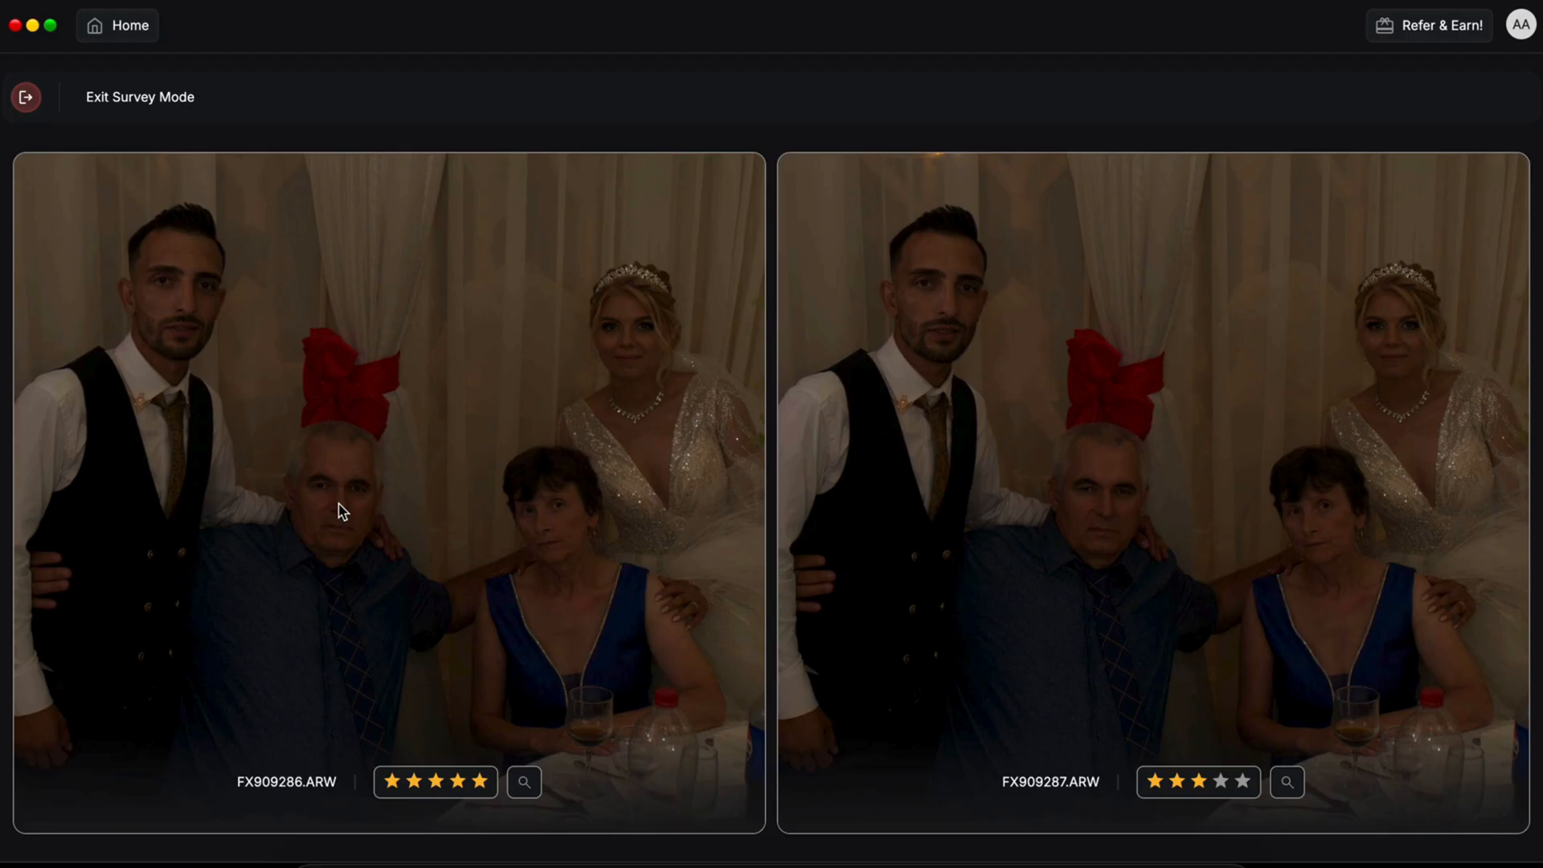
key(Escape)
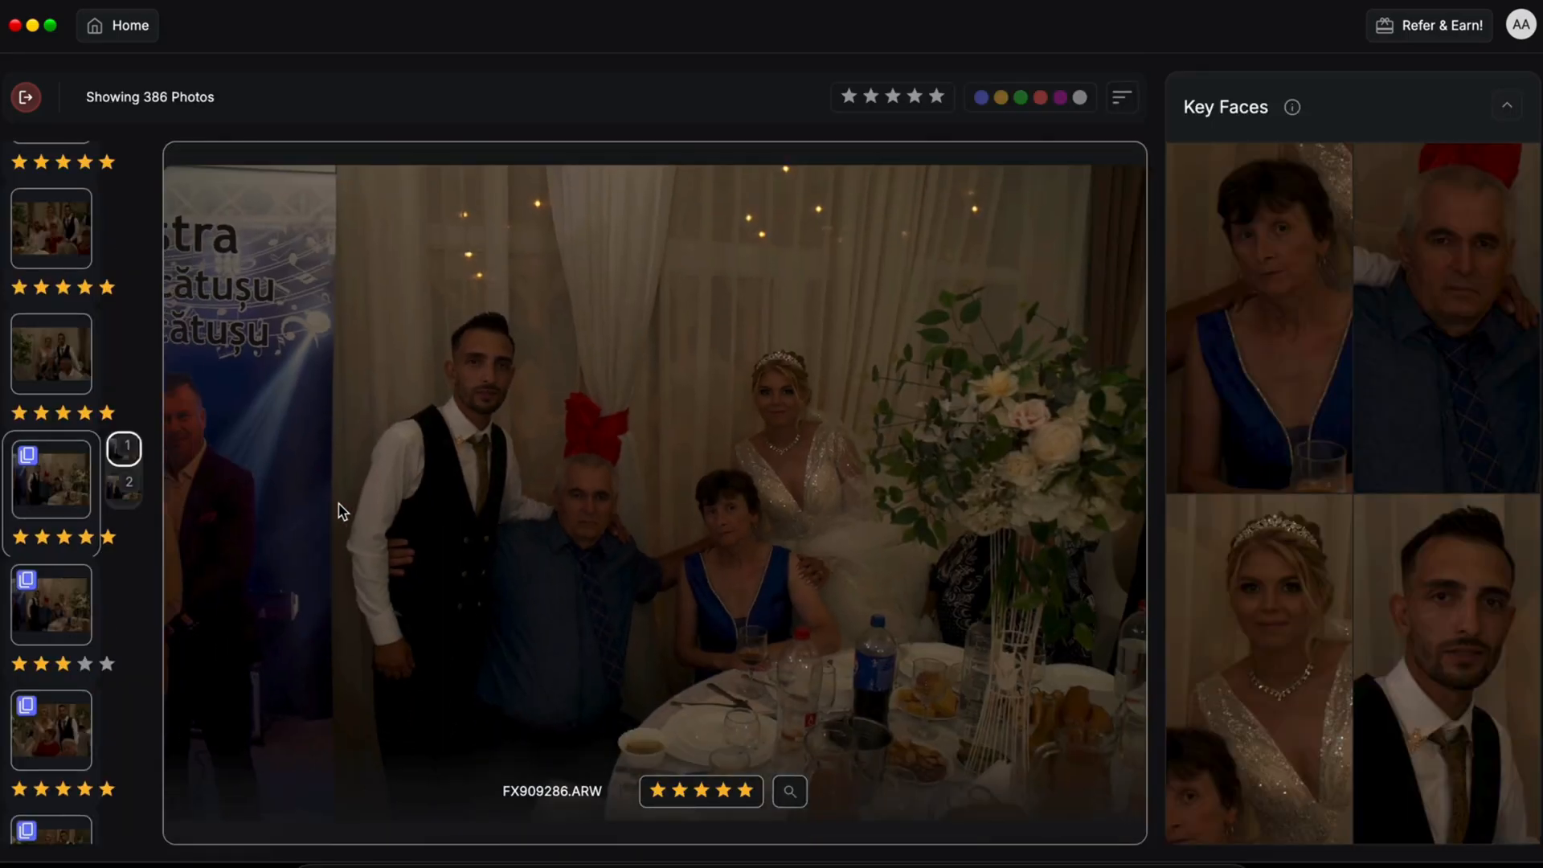
Step: Return to the culled-photo grid and switch to EDIT mode showing the AI profiles
scroll(85, 615, down, 5)
scroll(86, 611, down, 2)
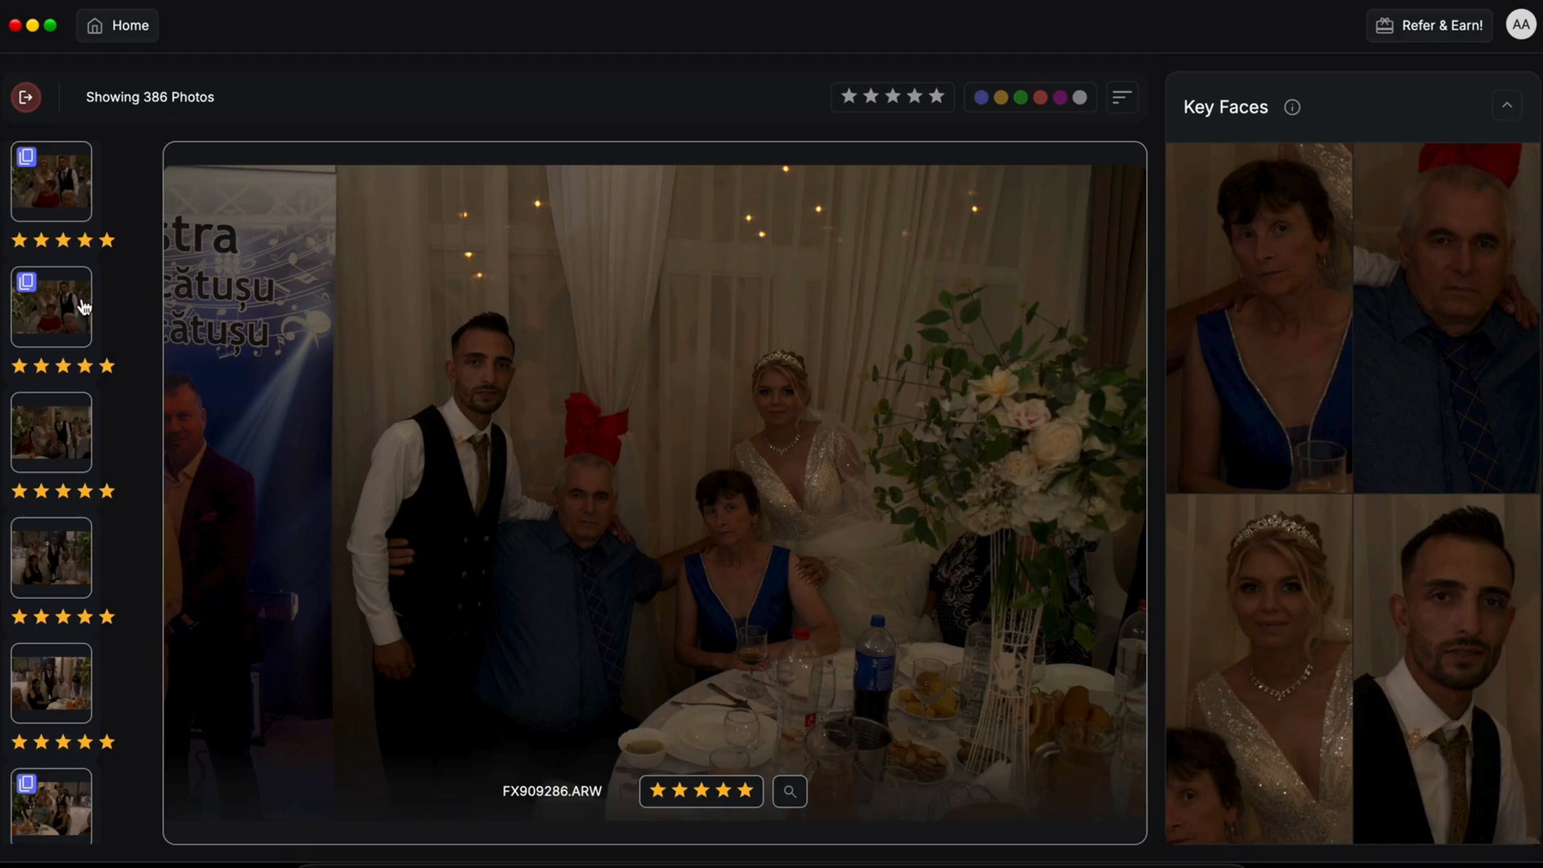
click(26, 97)
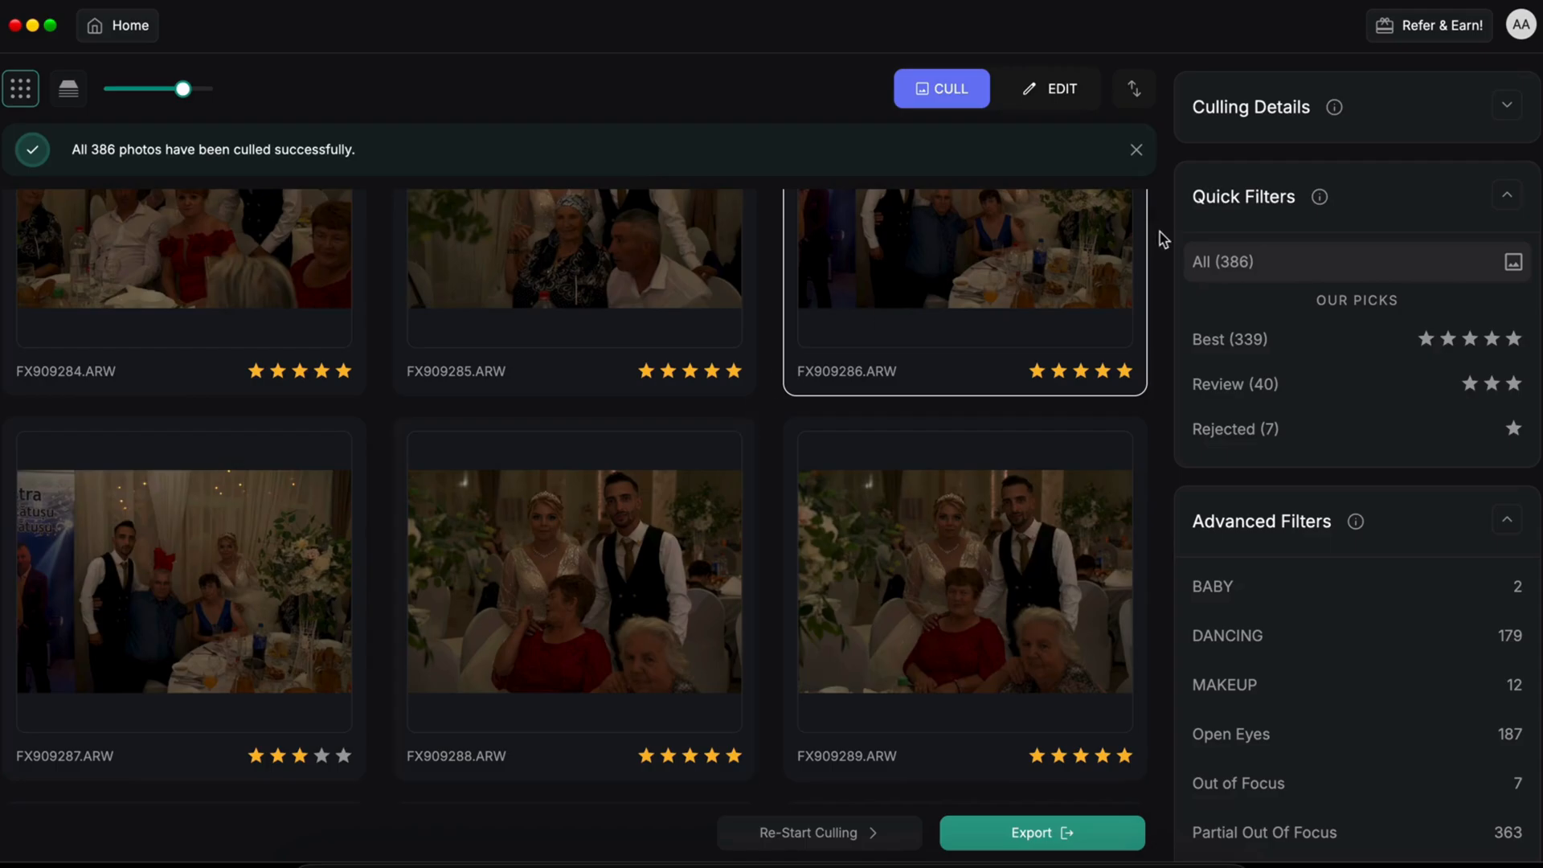
click(1043, 90)
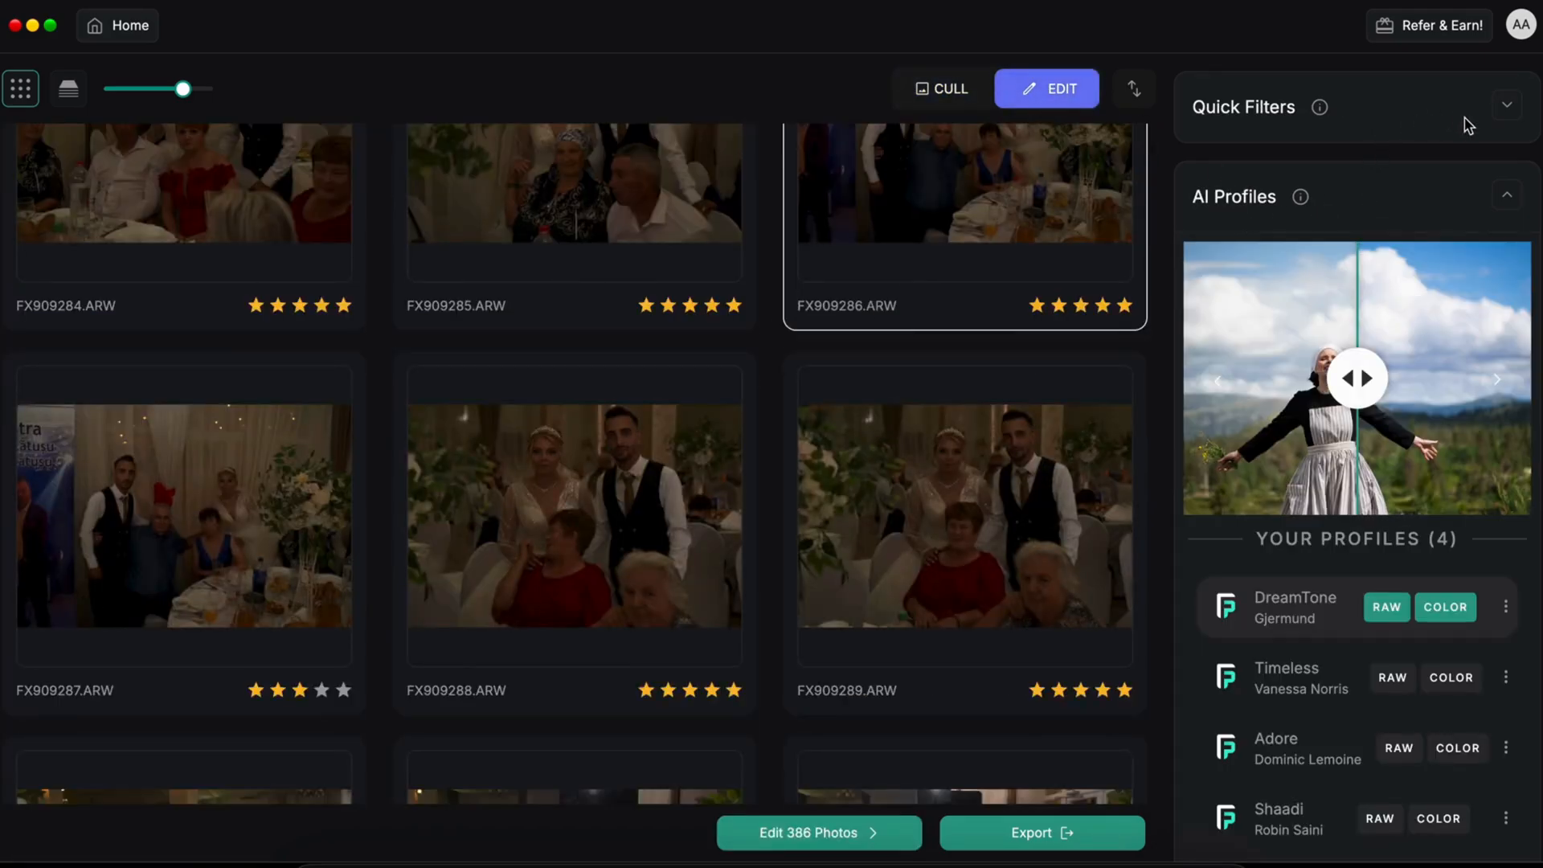
Step: Filter the gallery to the Best (339) picks and pick the Adore profile under Your Profiles
click(1503, 113)
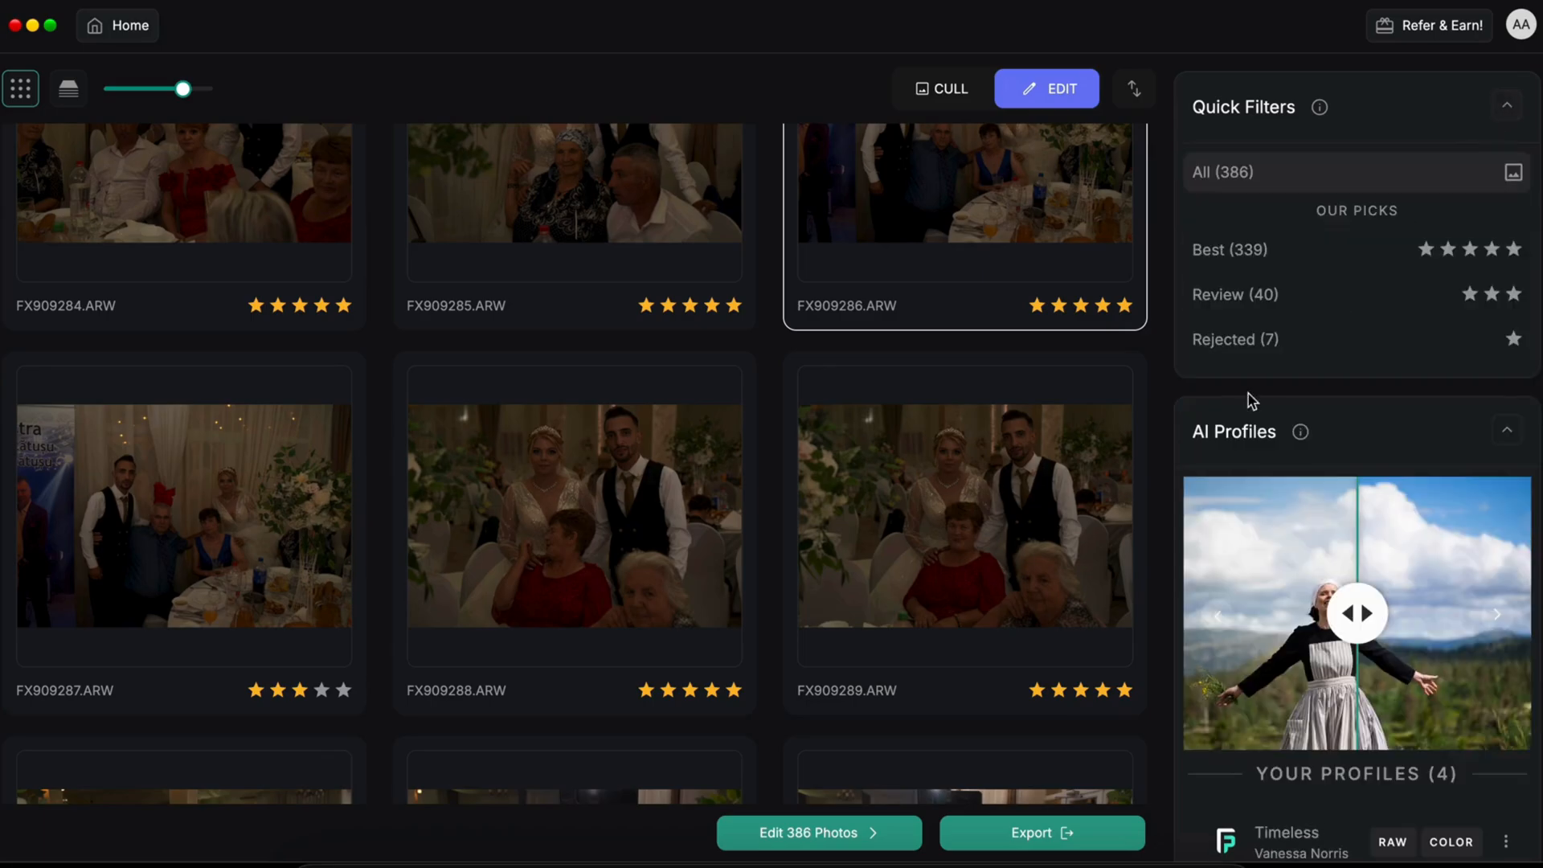
click(1288, 266)
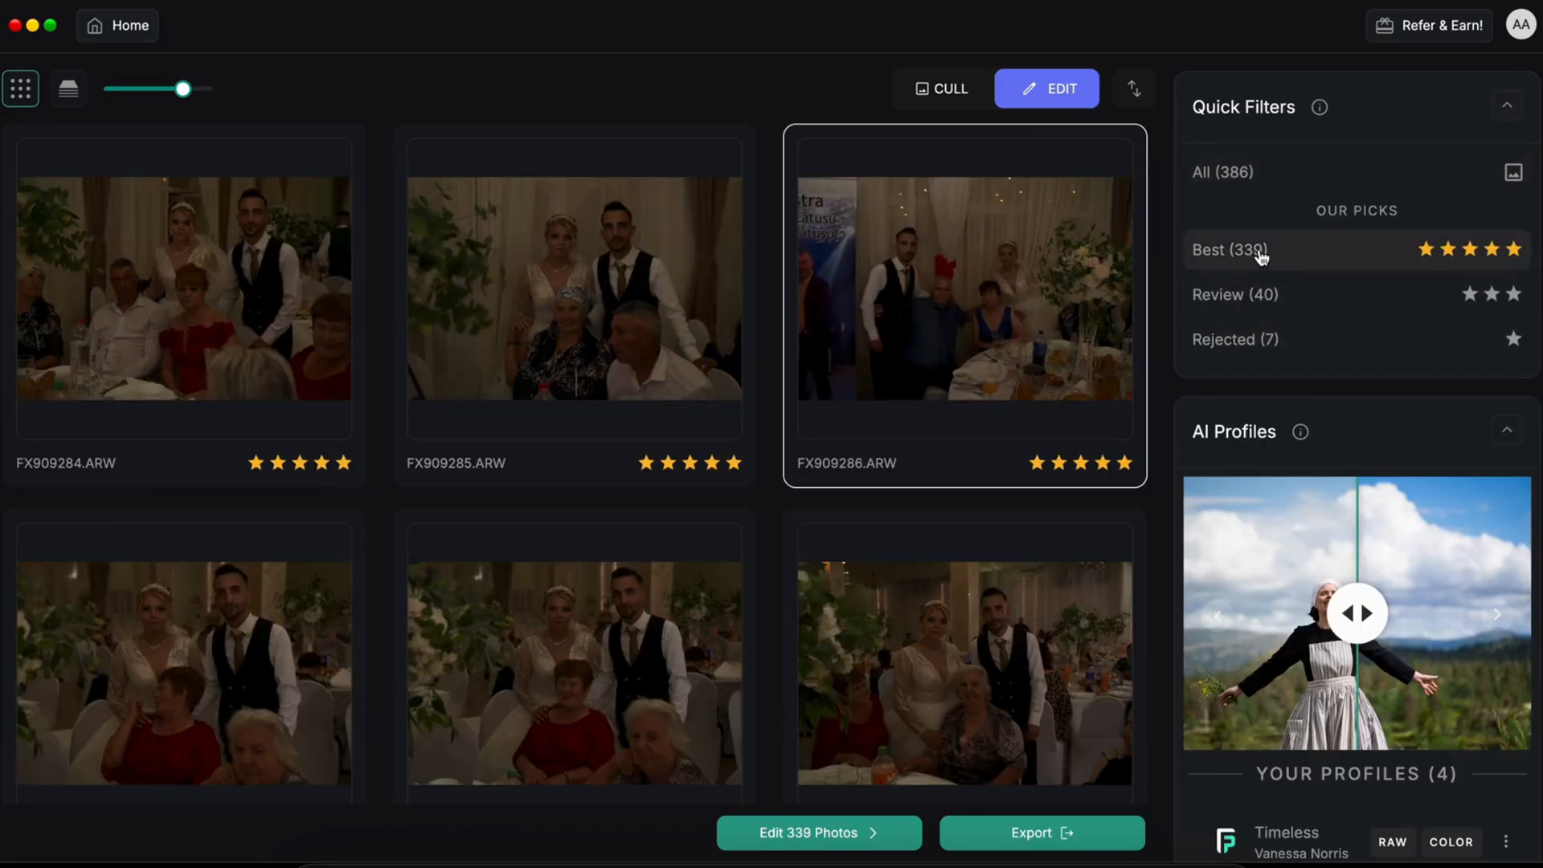
scroll(492, 394, down, 1)
scroll(493, 394, down, 10)
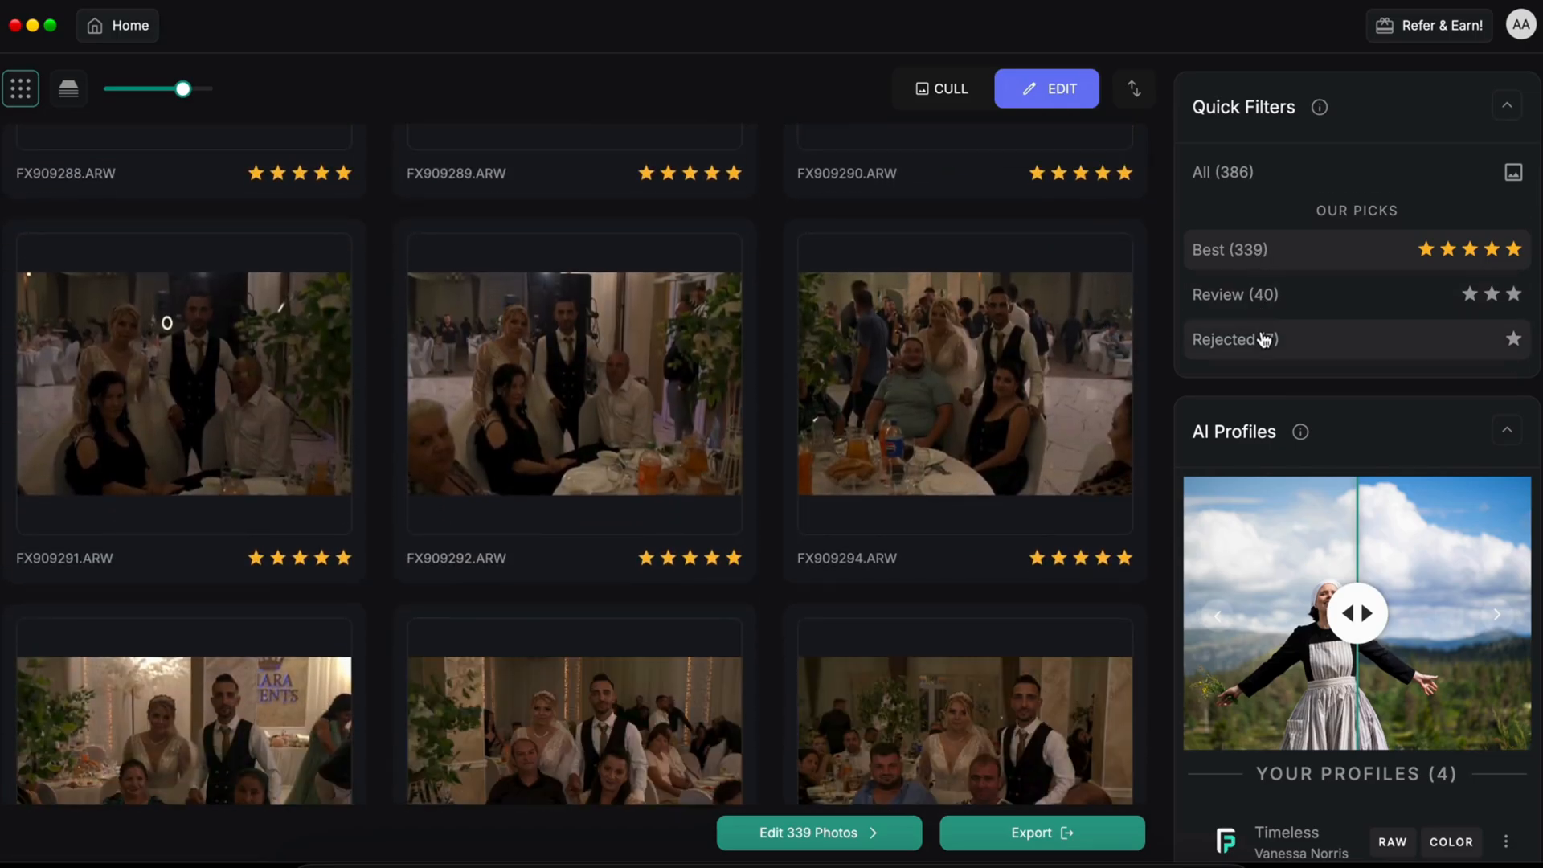
scroll(1254, 506, down, 5)
scroll(1256, 508, down, 1)
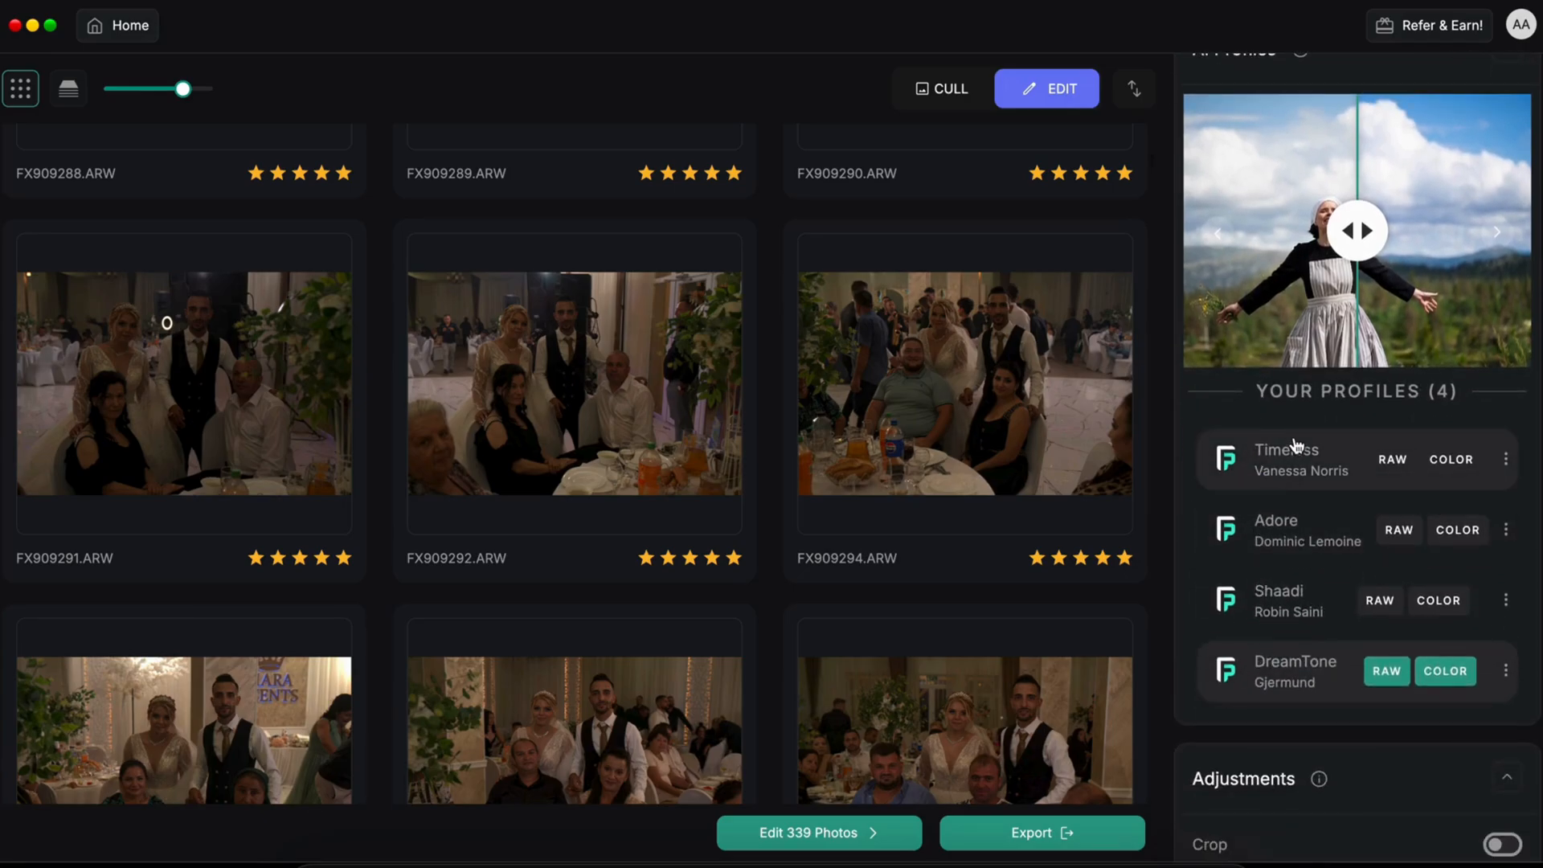
click(1261, 544)
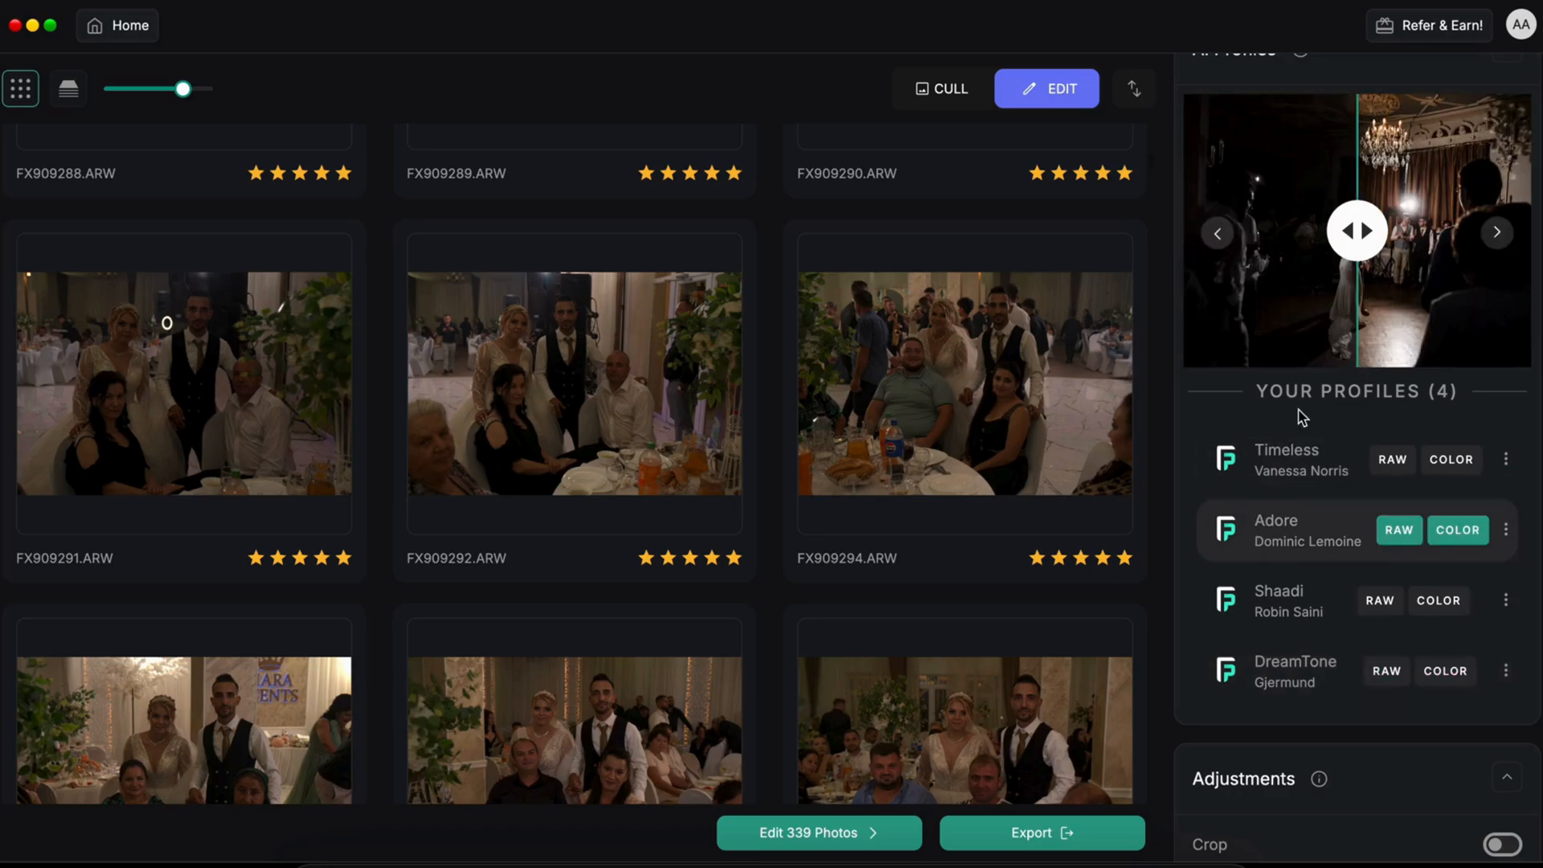
scroll(1284, 560, down, 1)
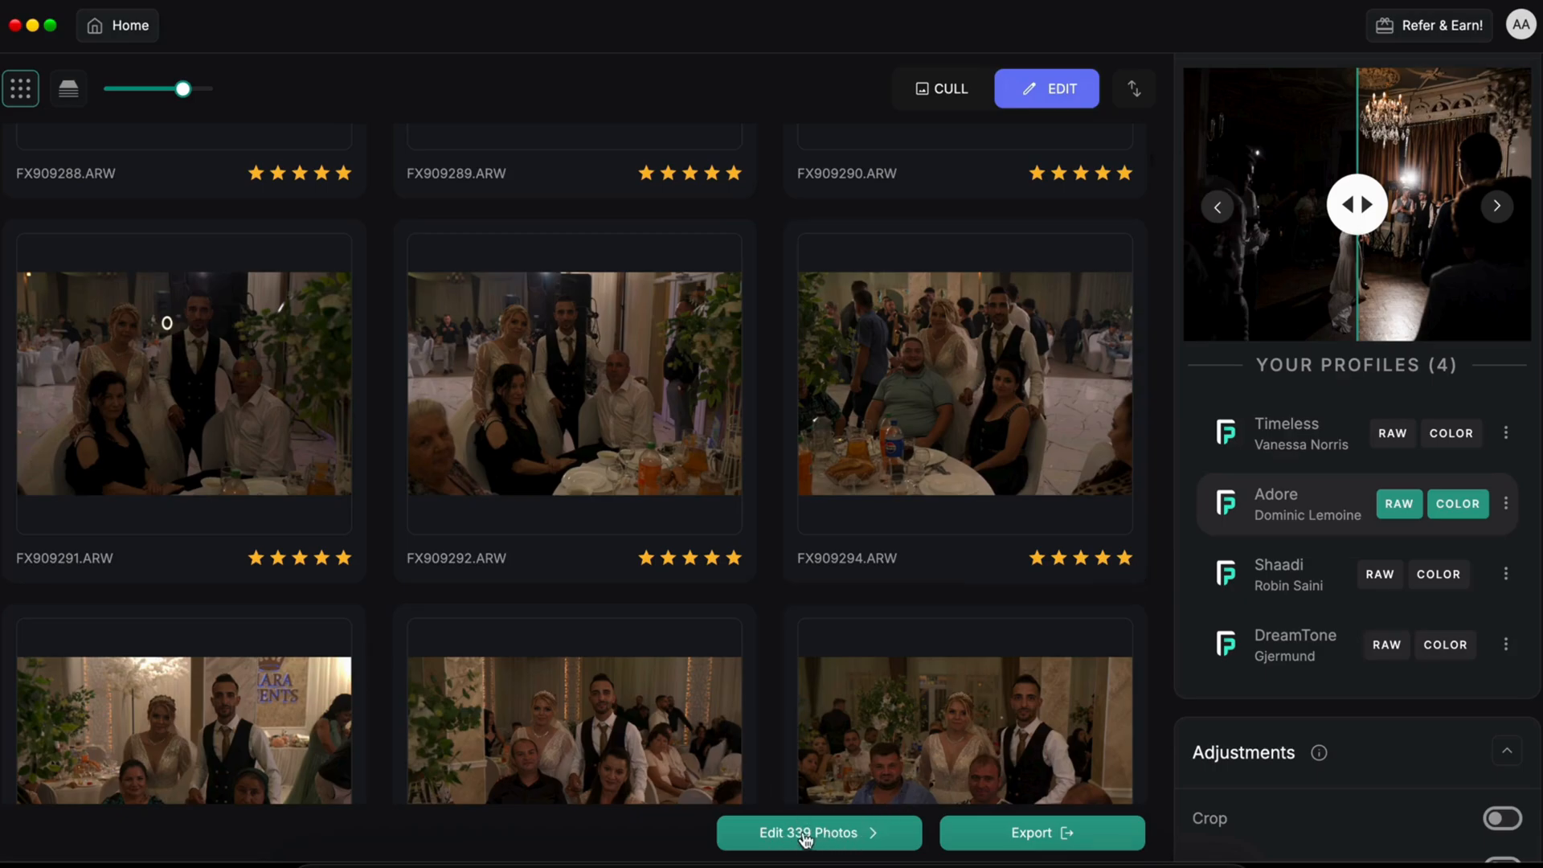
scroll(1267, 727, down, 4)
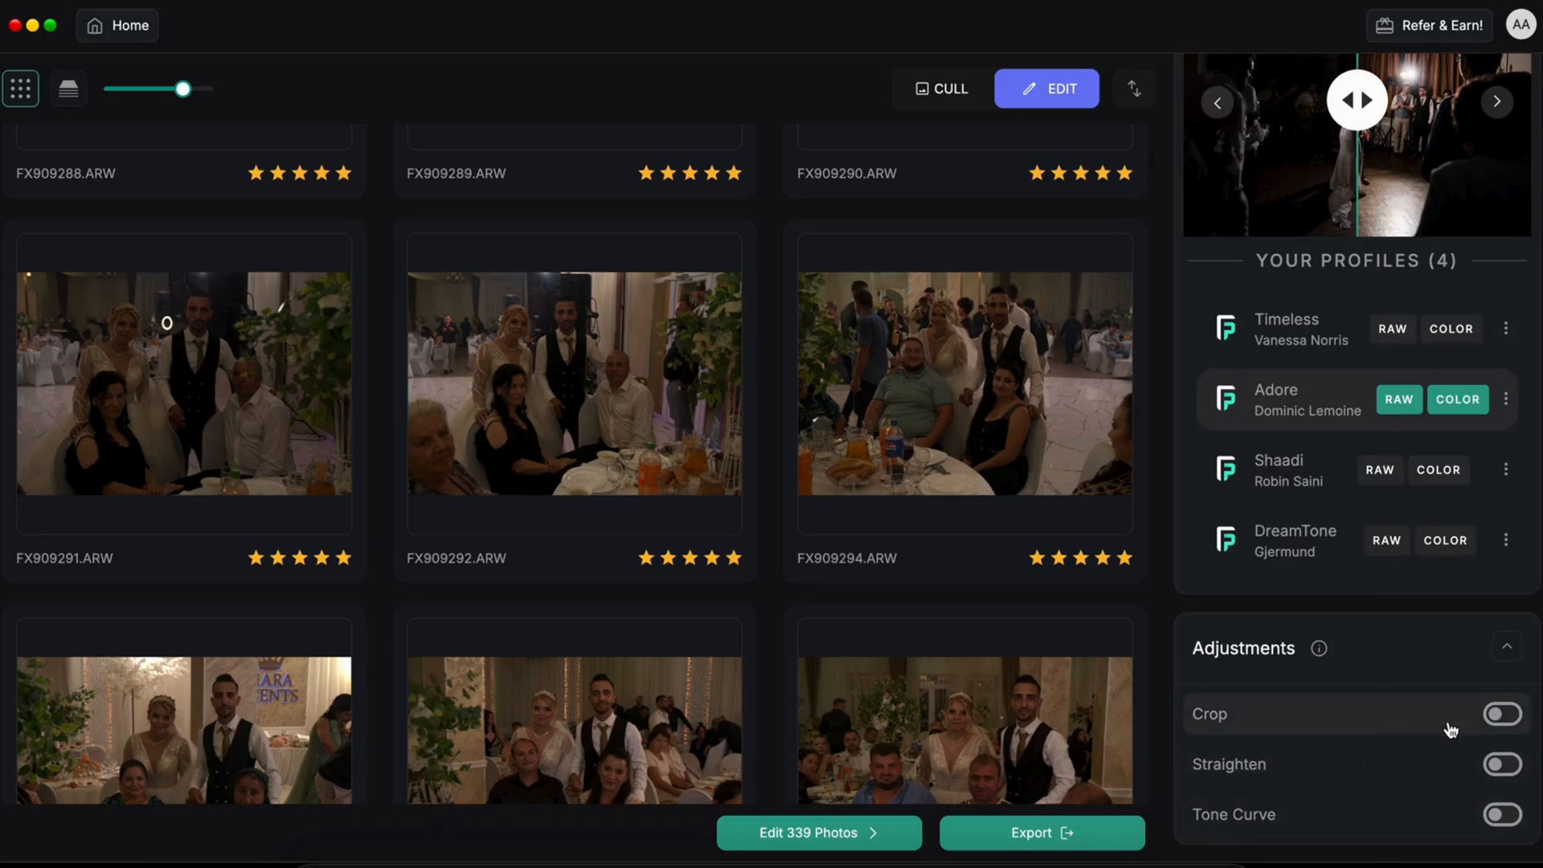
Step: Run the AI edit on all 339 Best photos
click(829, 836)
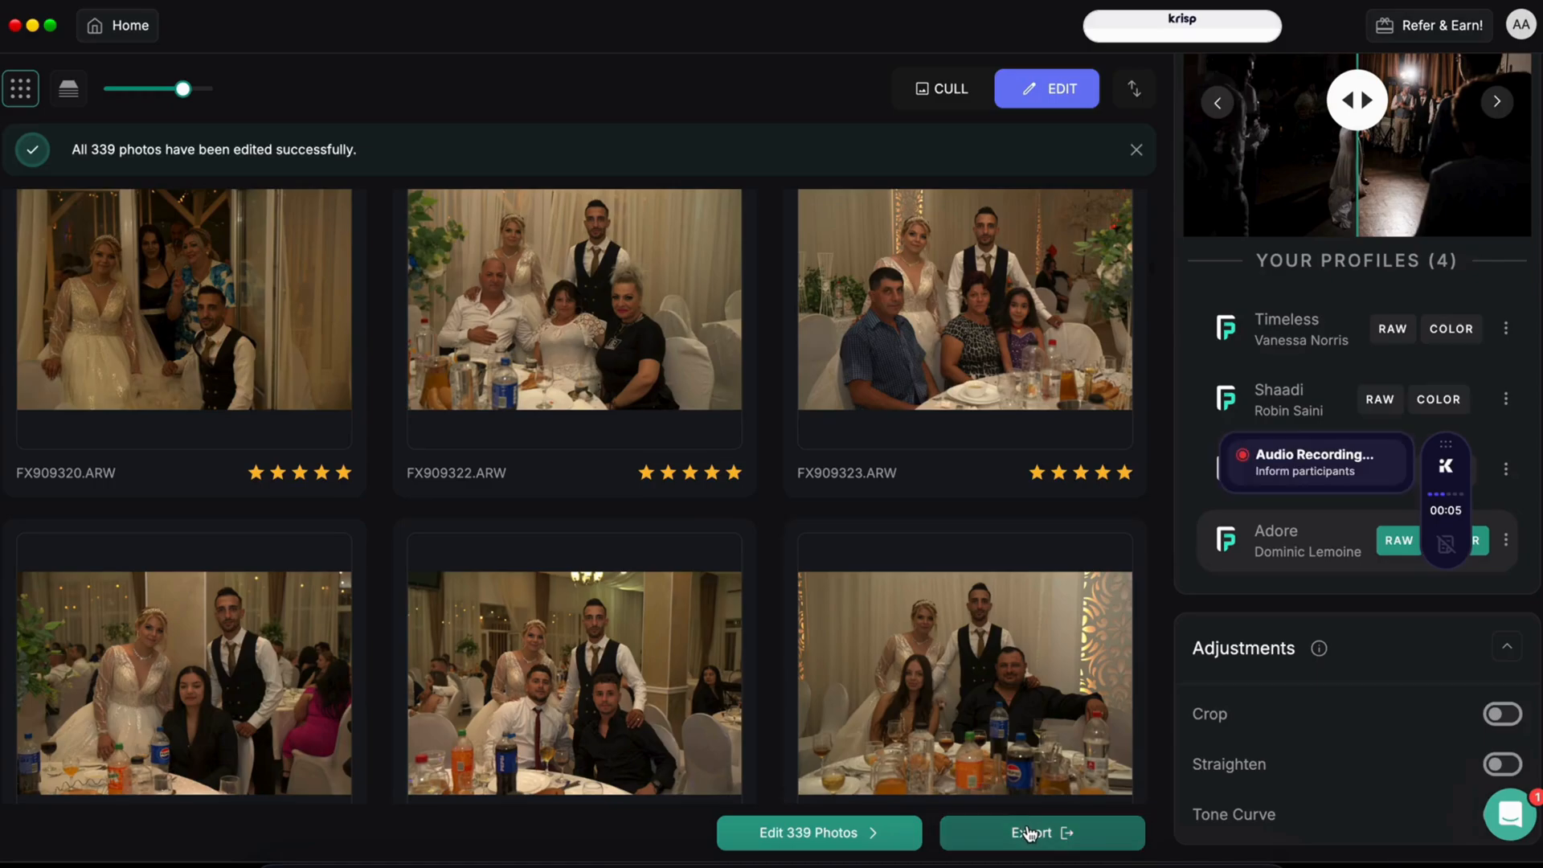
Step: Open the export options for the 339 edited photos
click(1028, 833)
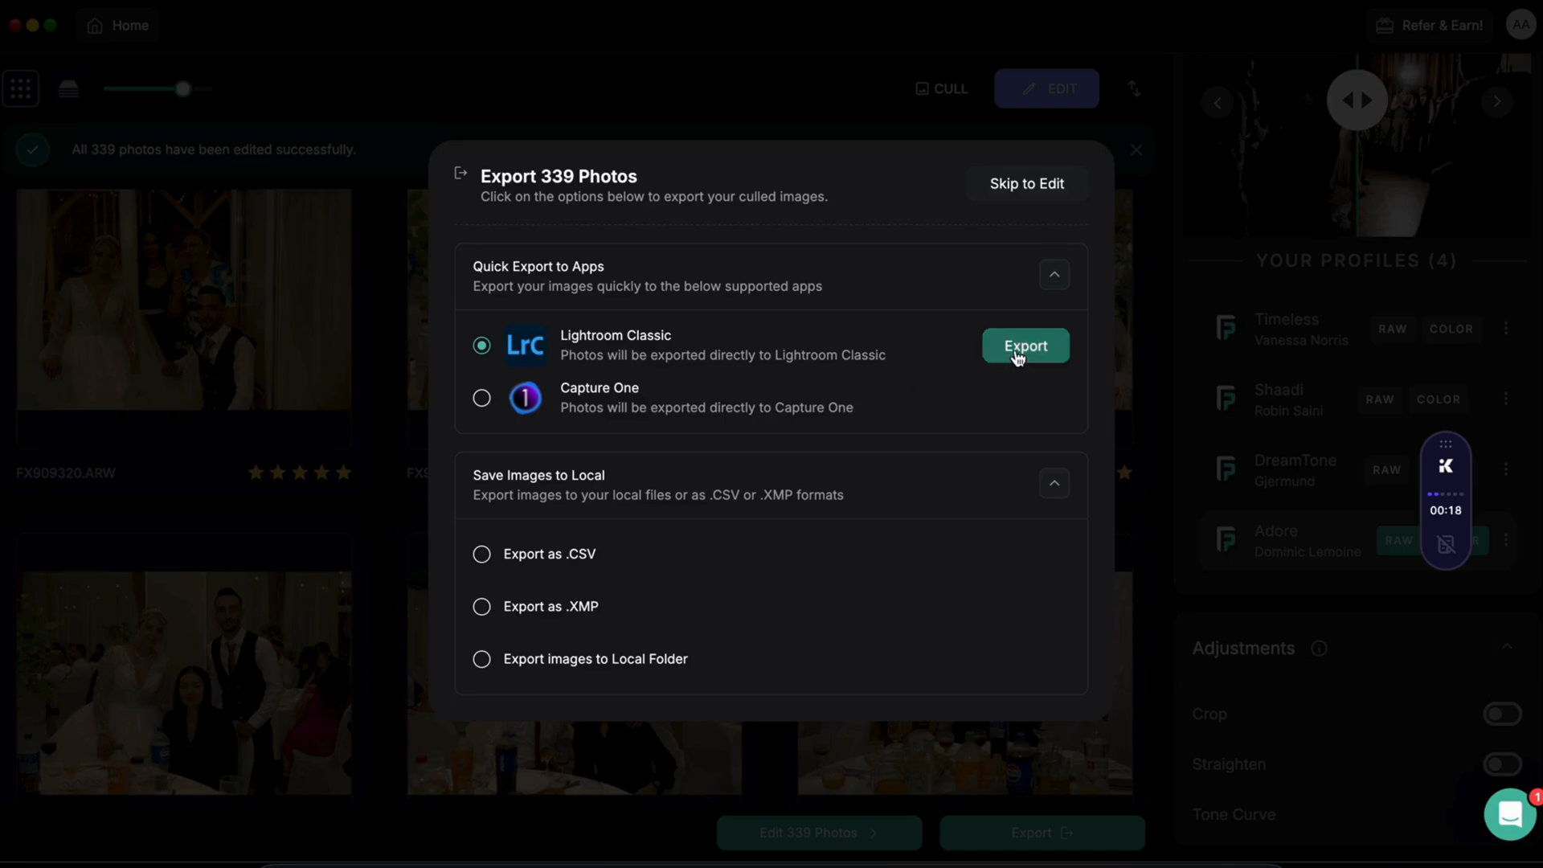
Step: Export the 339 edited photos to Lightroom Classic, dismiss the success message, and switch to Lightroom
click(1018, 357)
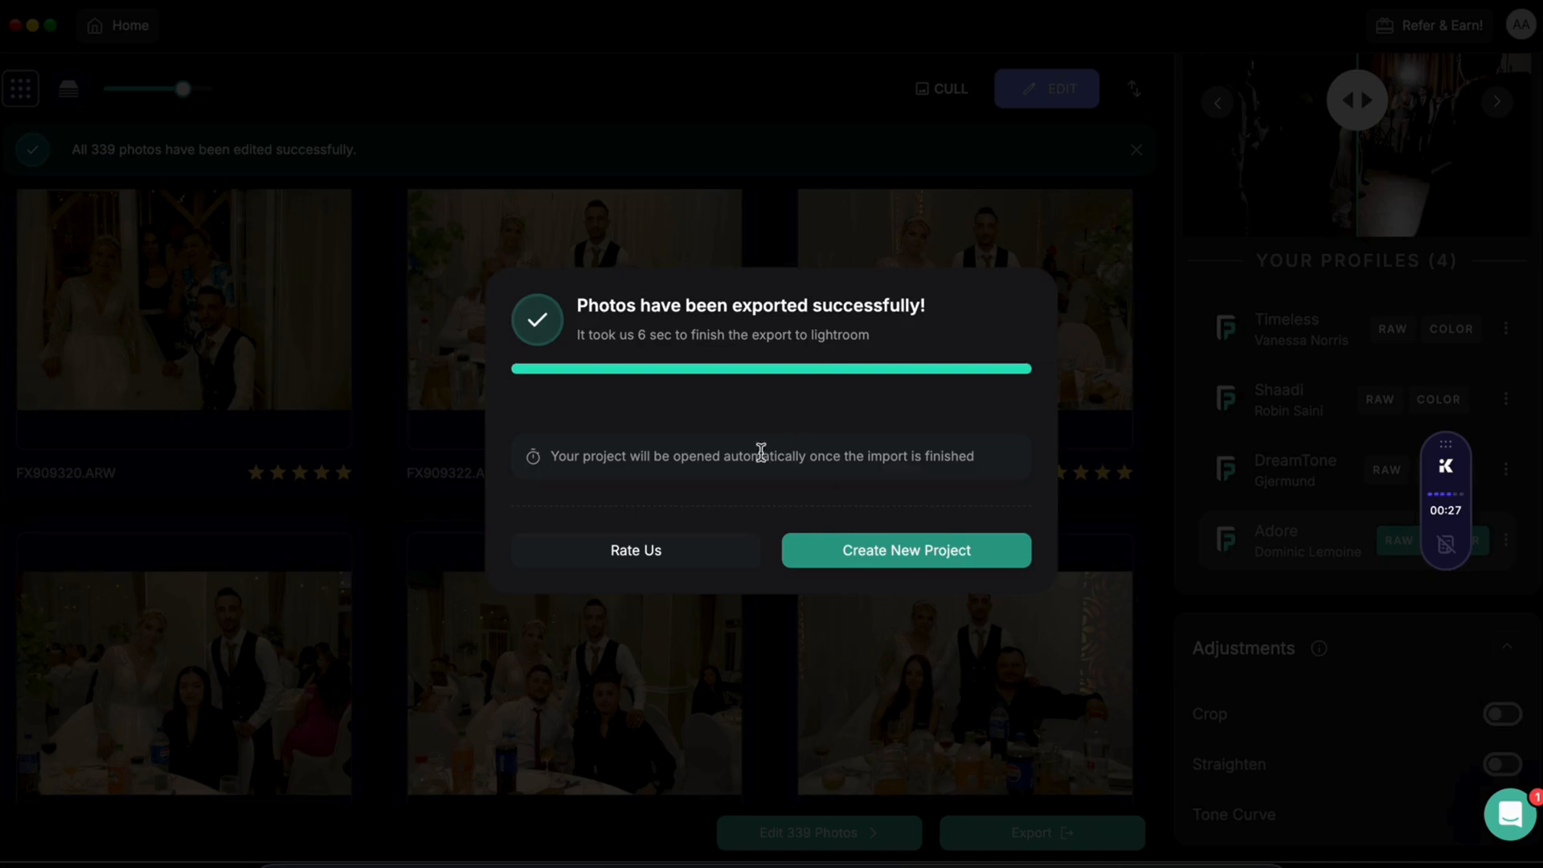
click(969, 691)
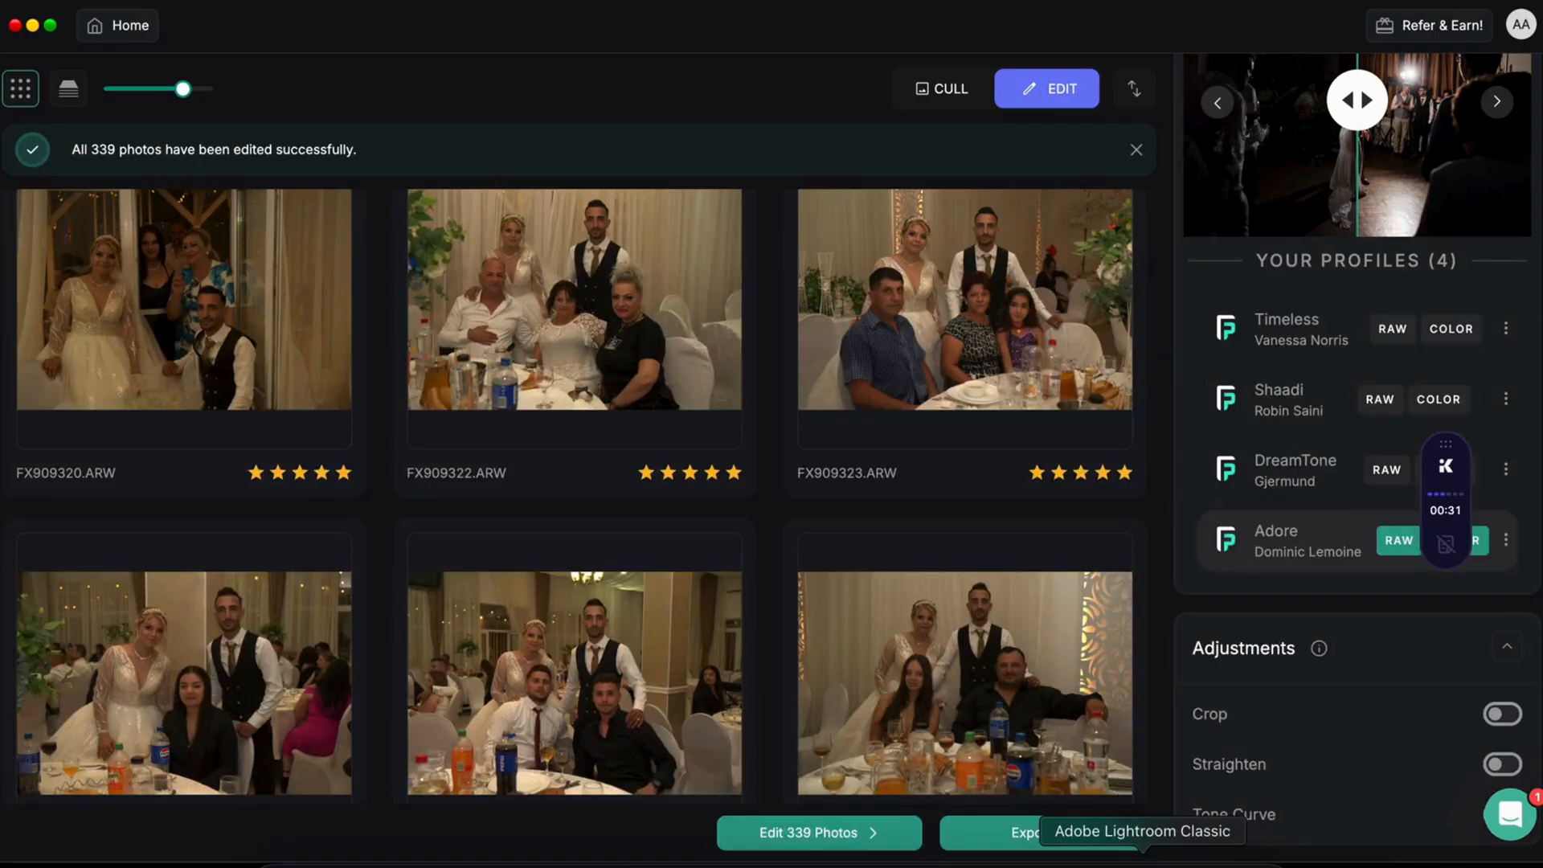
click(1133, 840)
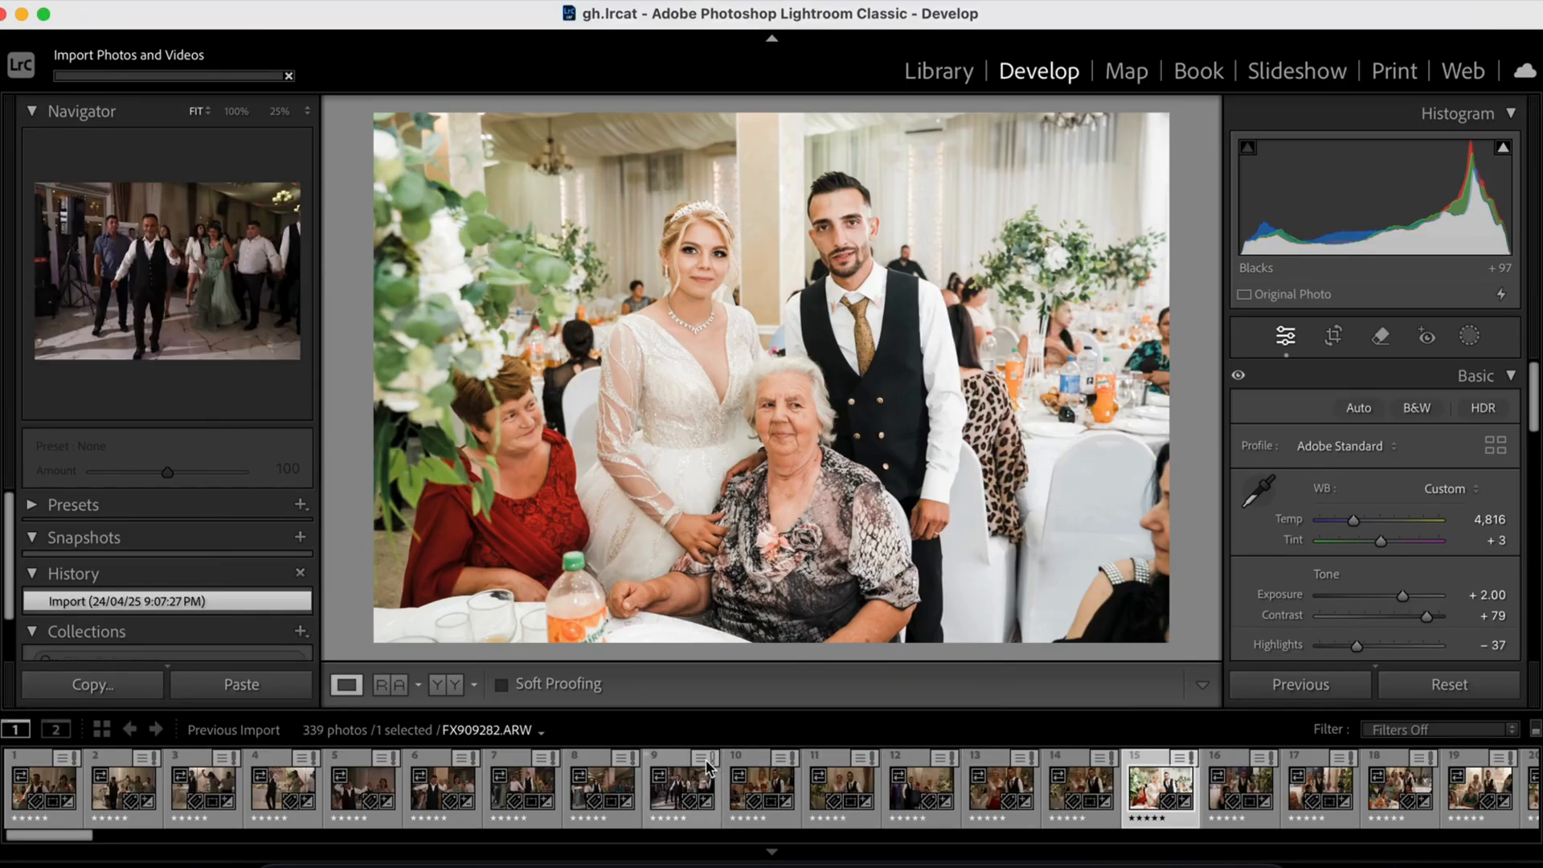
Step: Open two more imported photos from the Develop filmstrip to check their AI edits
click(784, 772)
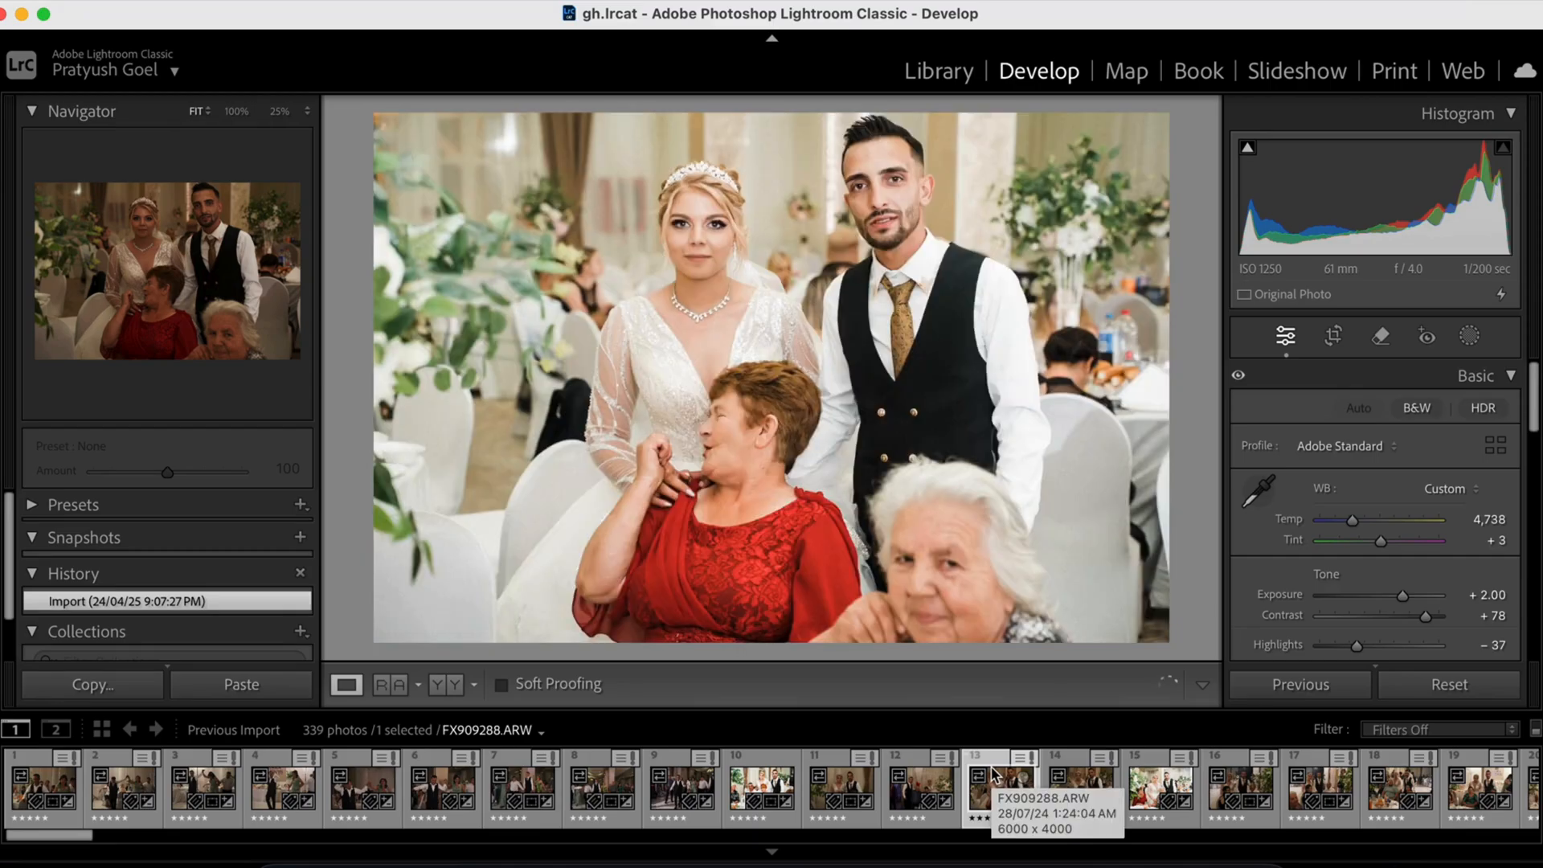
click(1079, 798)
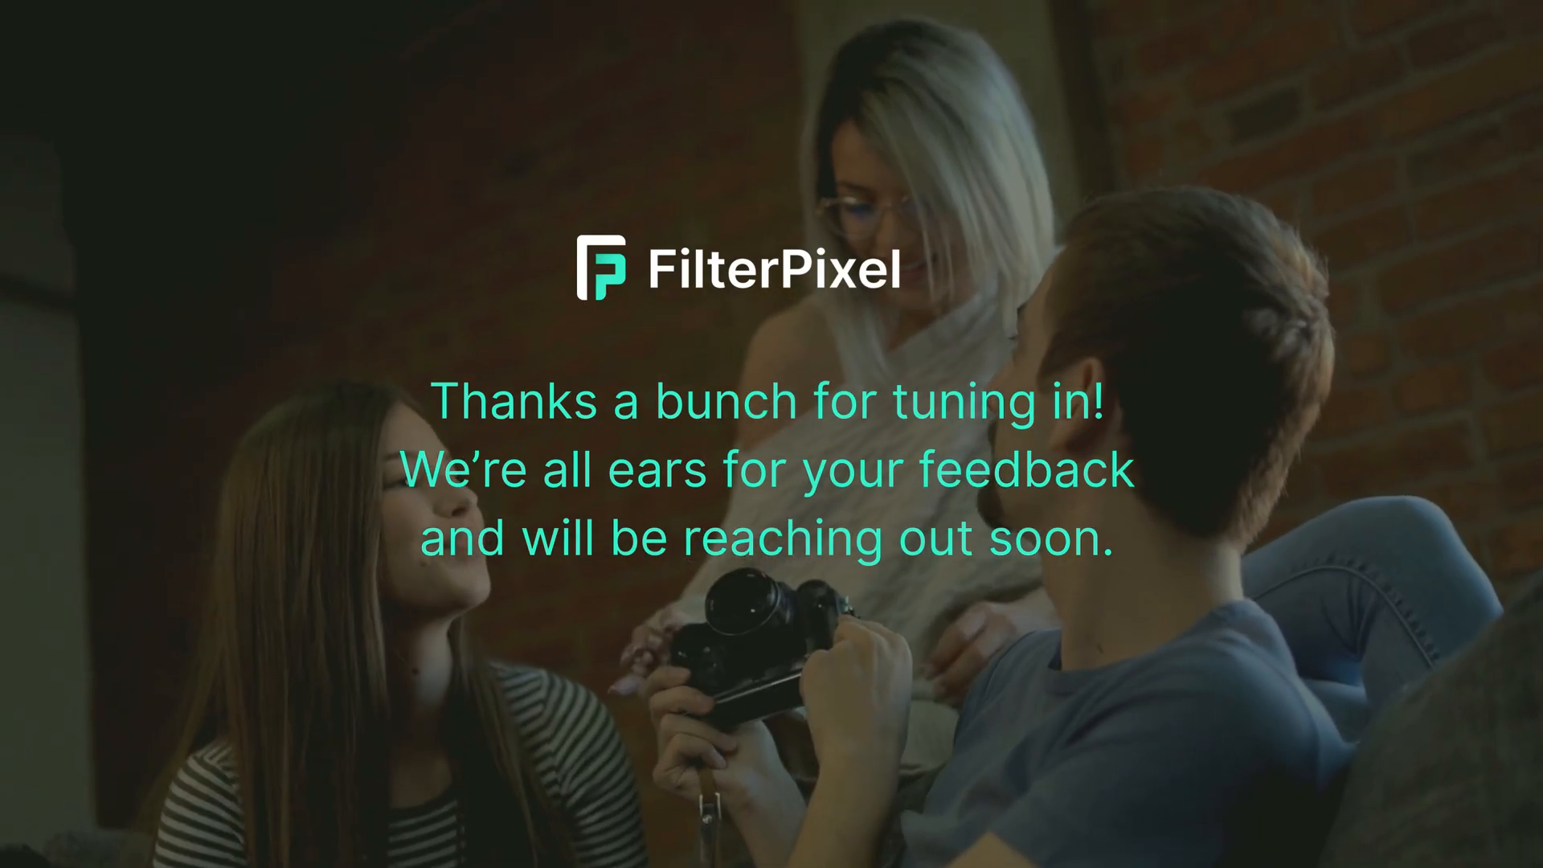